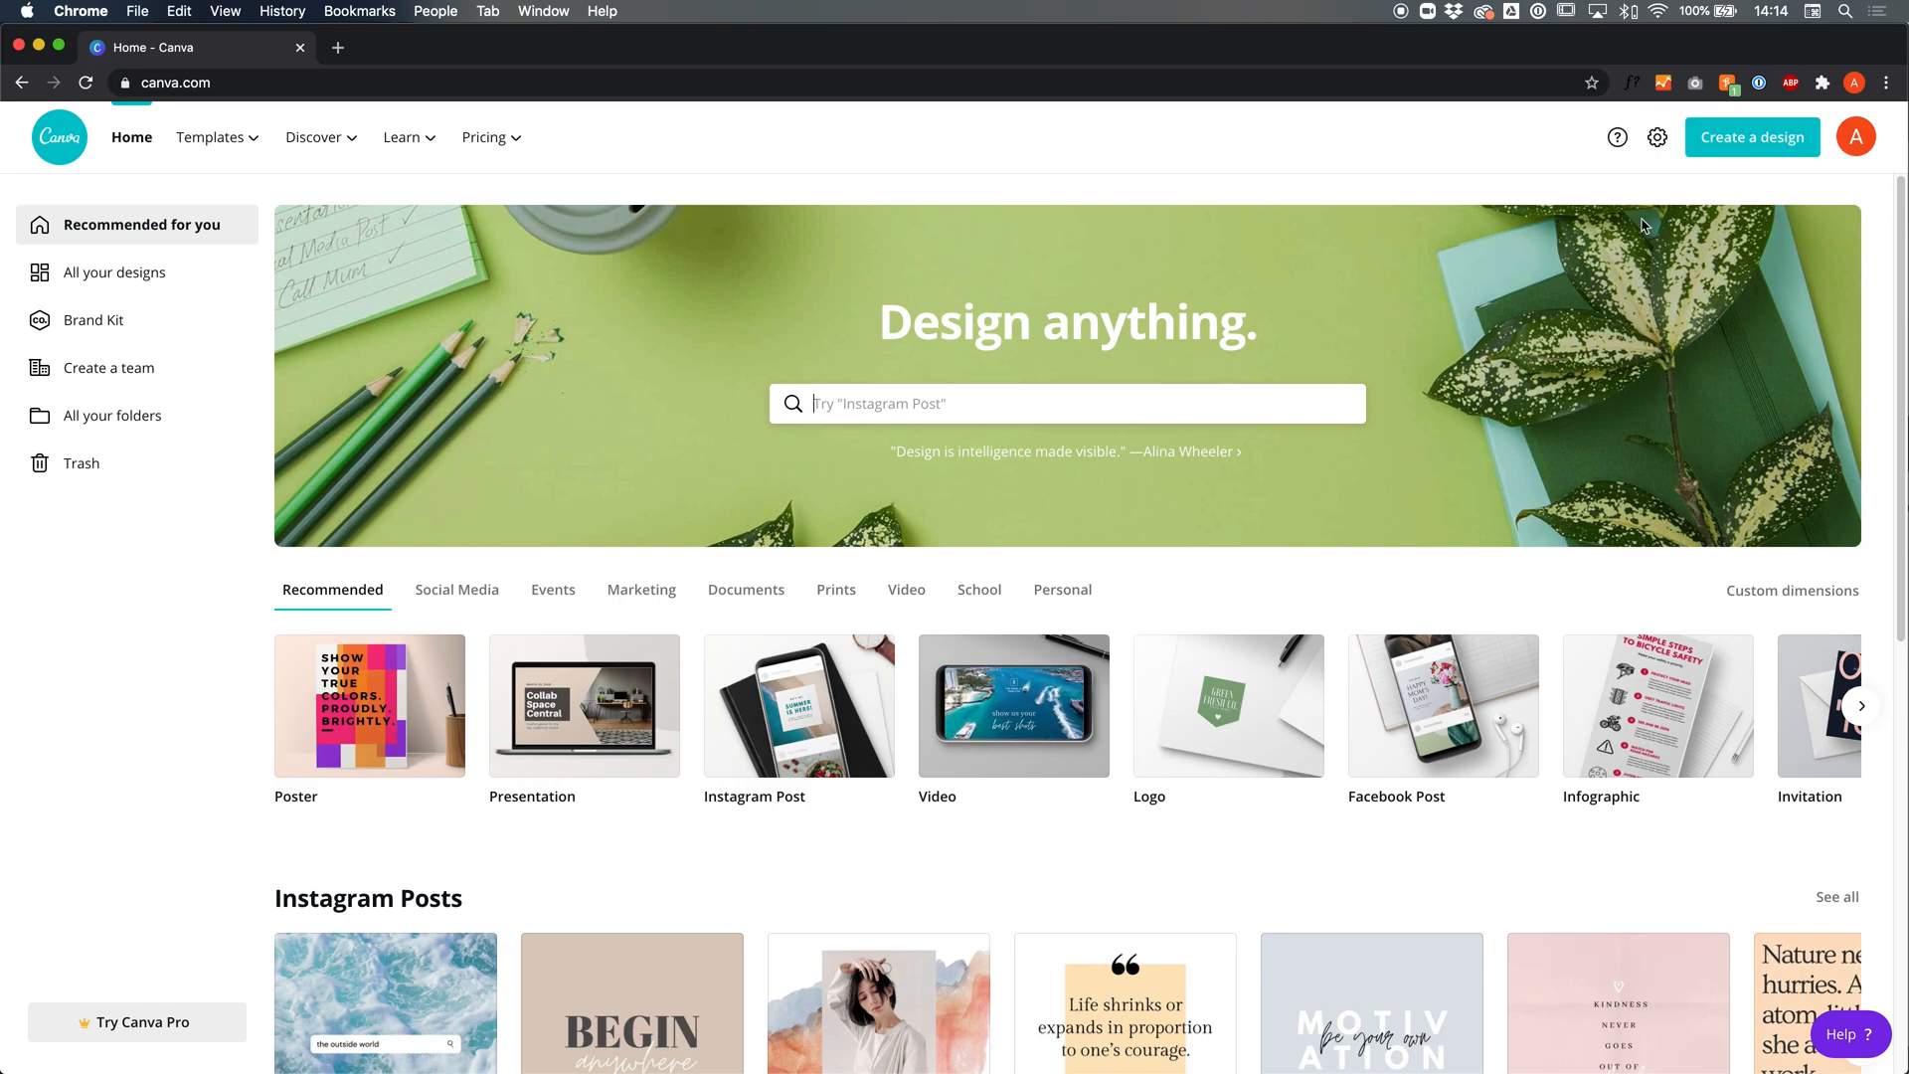
# Create a new design with custom dimensions of 4 x 4 in
pyautogui.click(1762, 136)
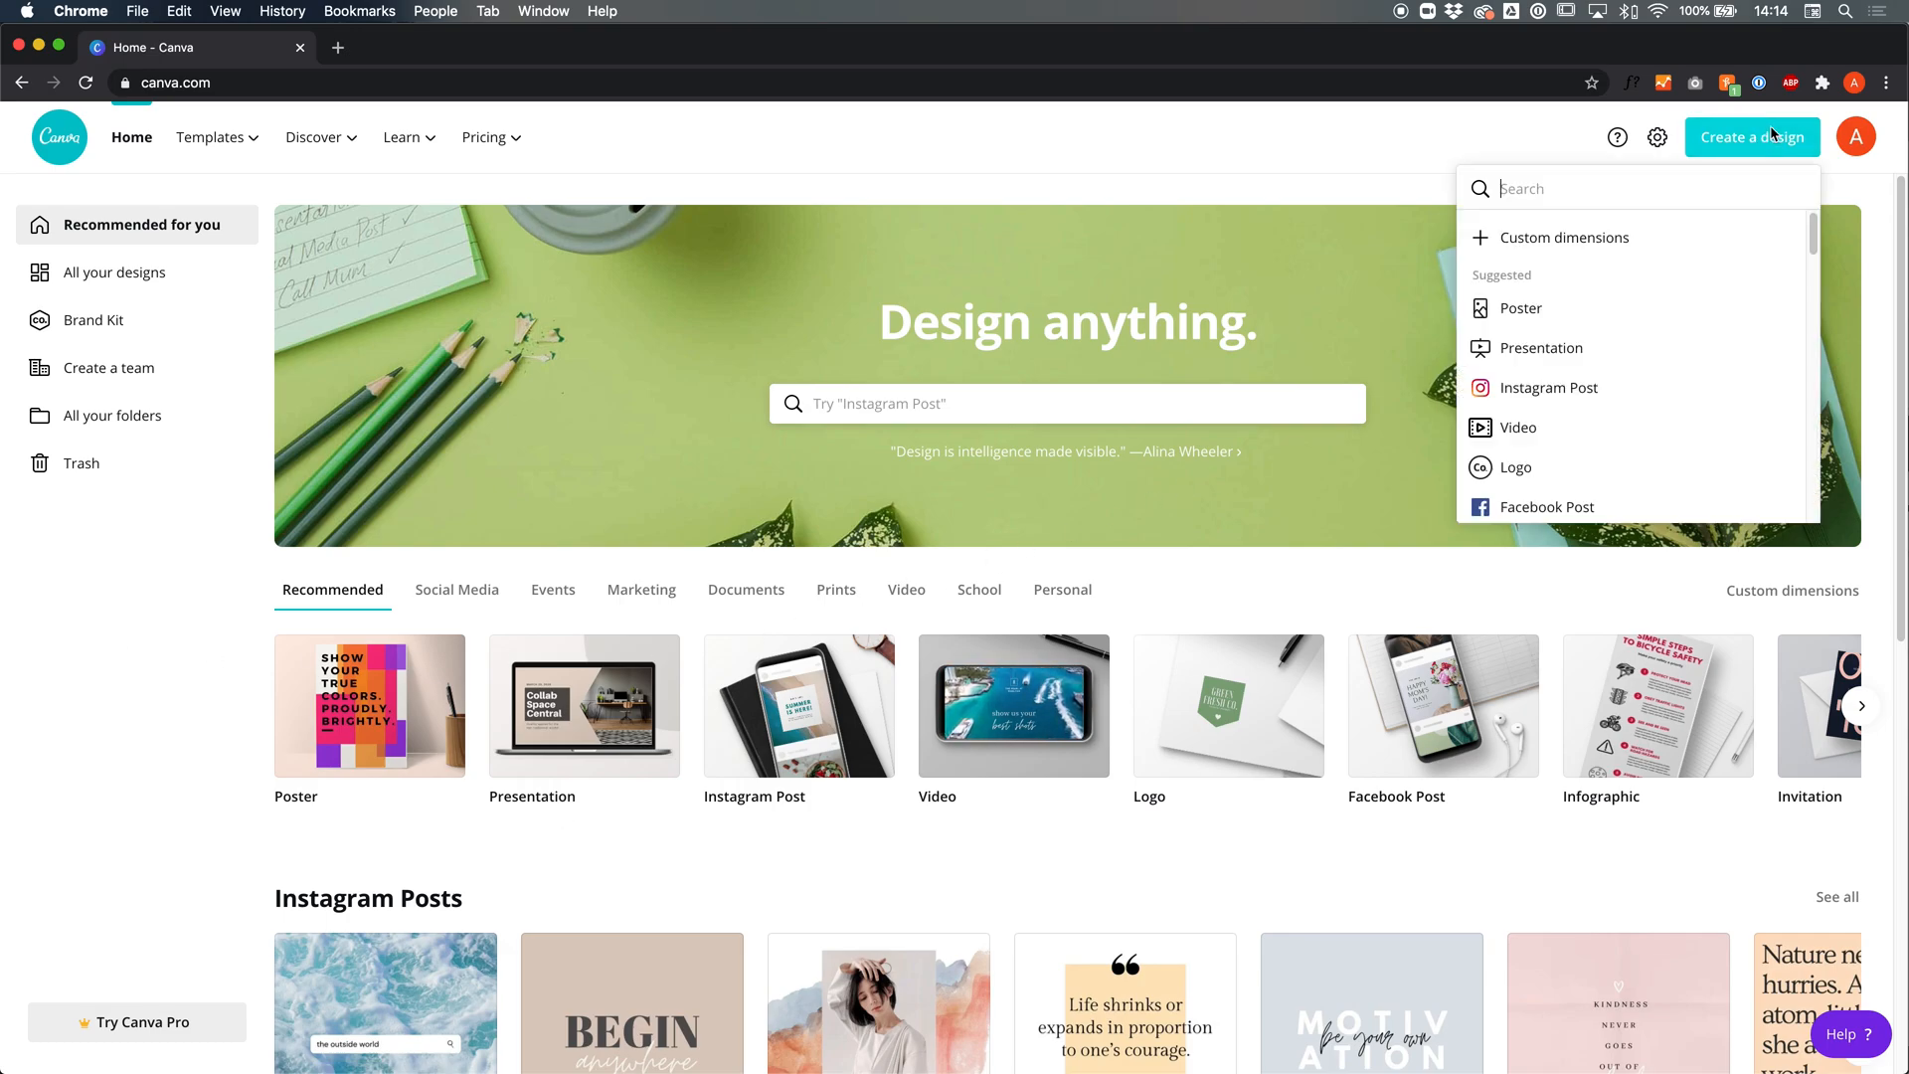
pyautogui.click(1675, 238)
pyautogui.click(1767, 248)
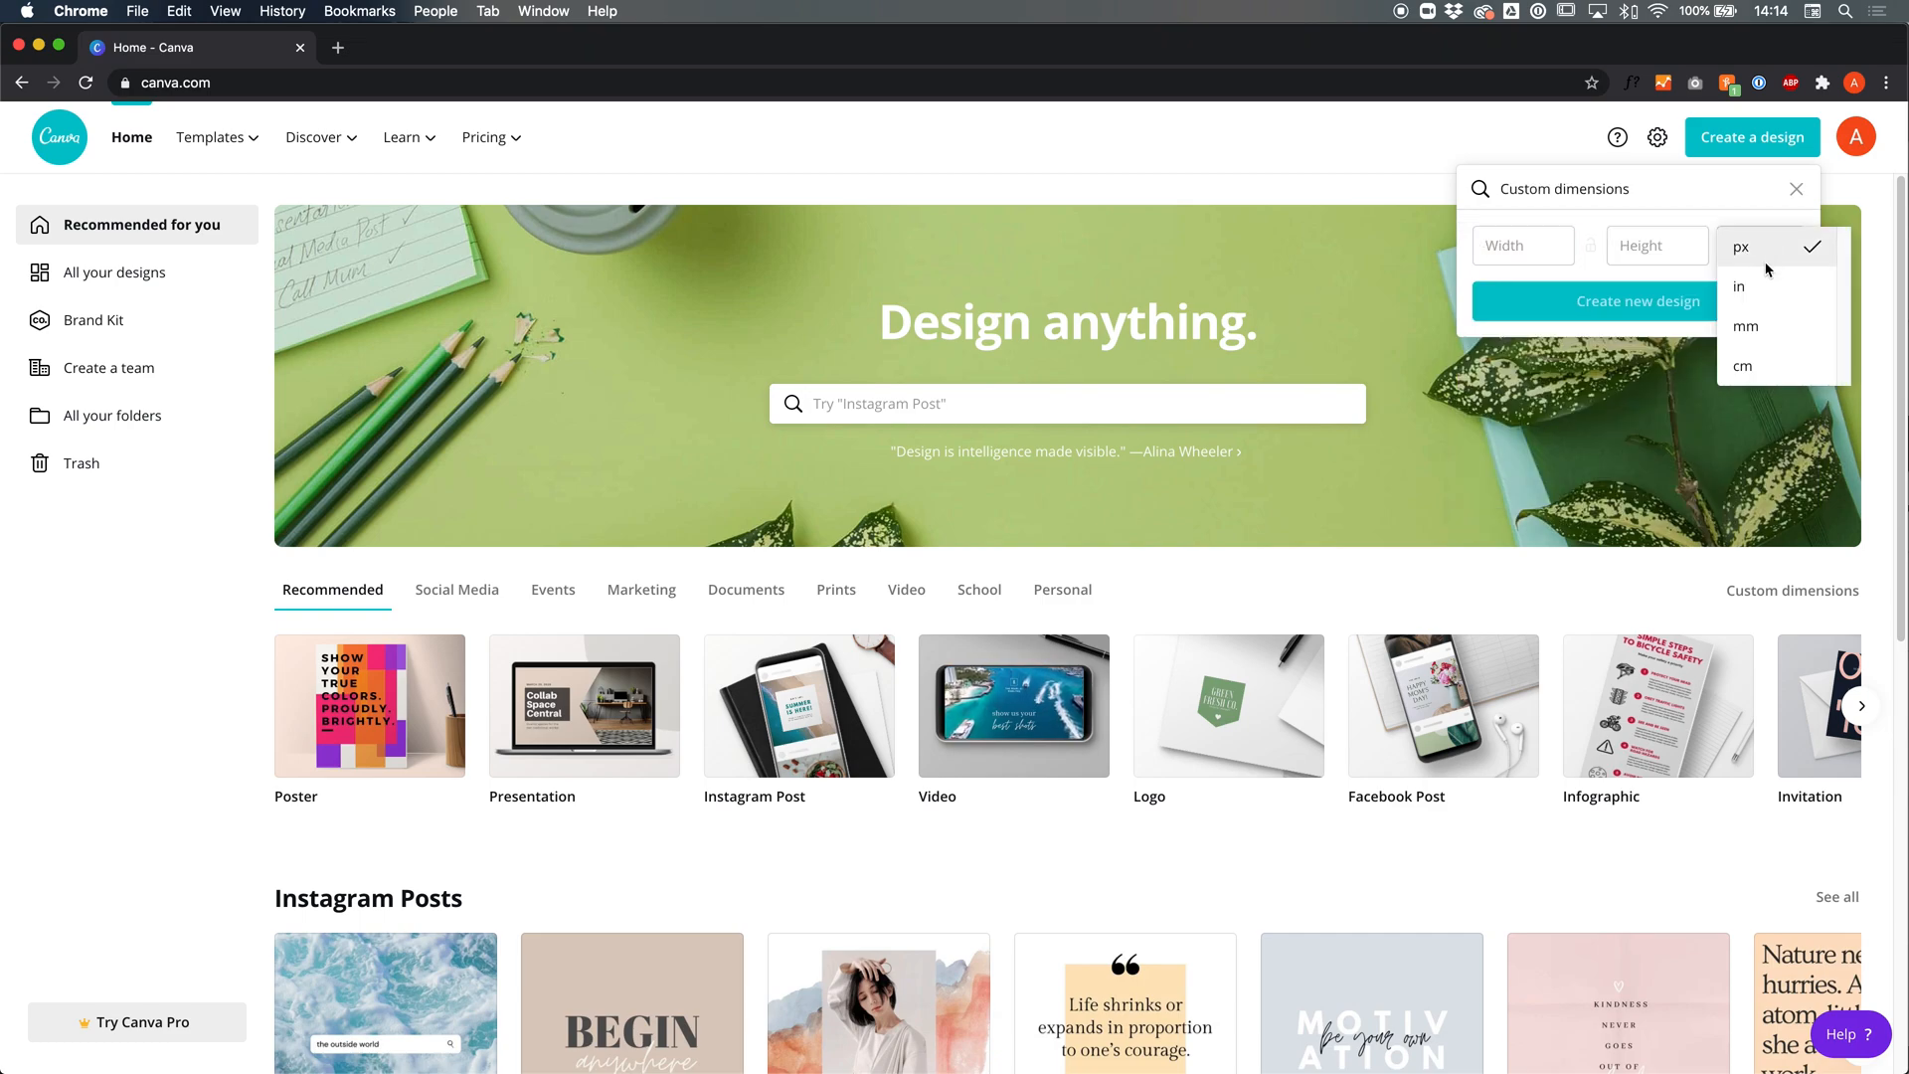
pyautogui.click(1764, 281)
pyautogui.click(1558, 249)
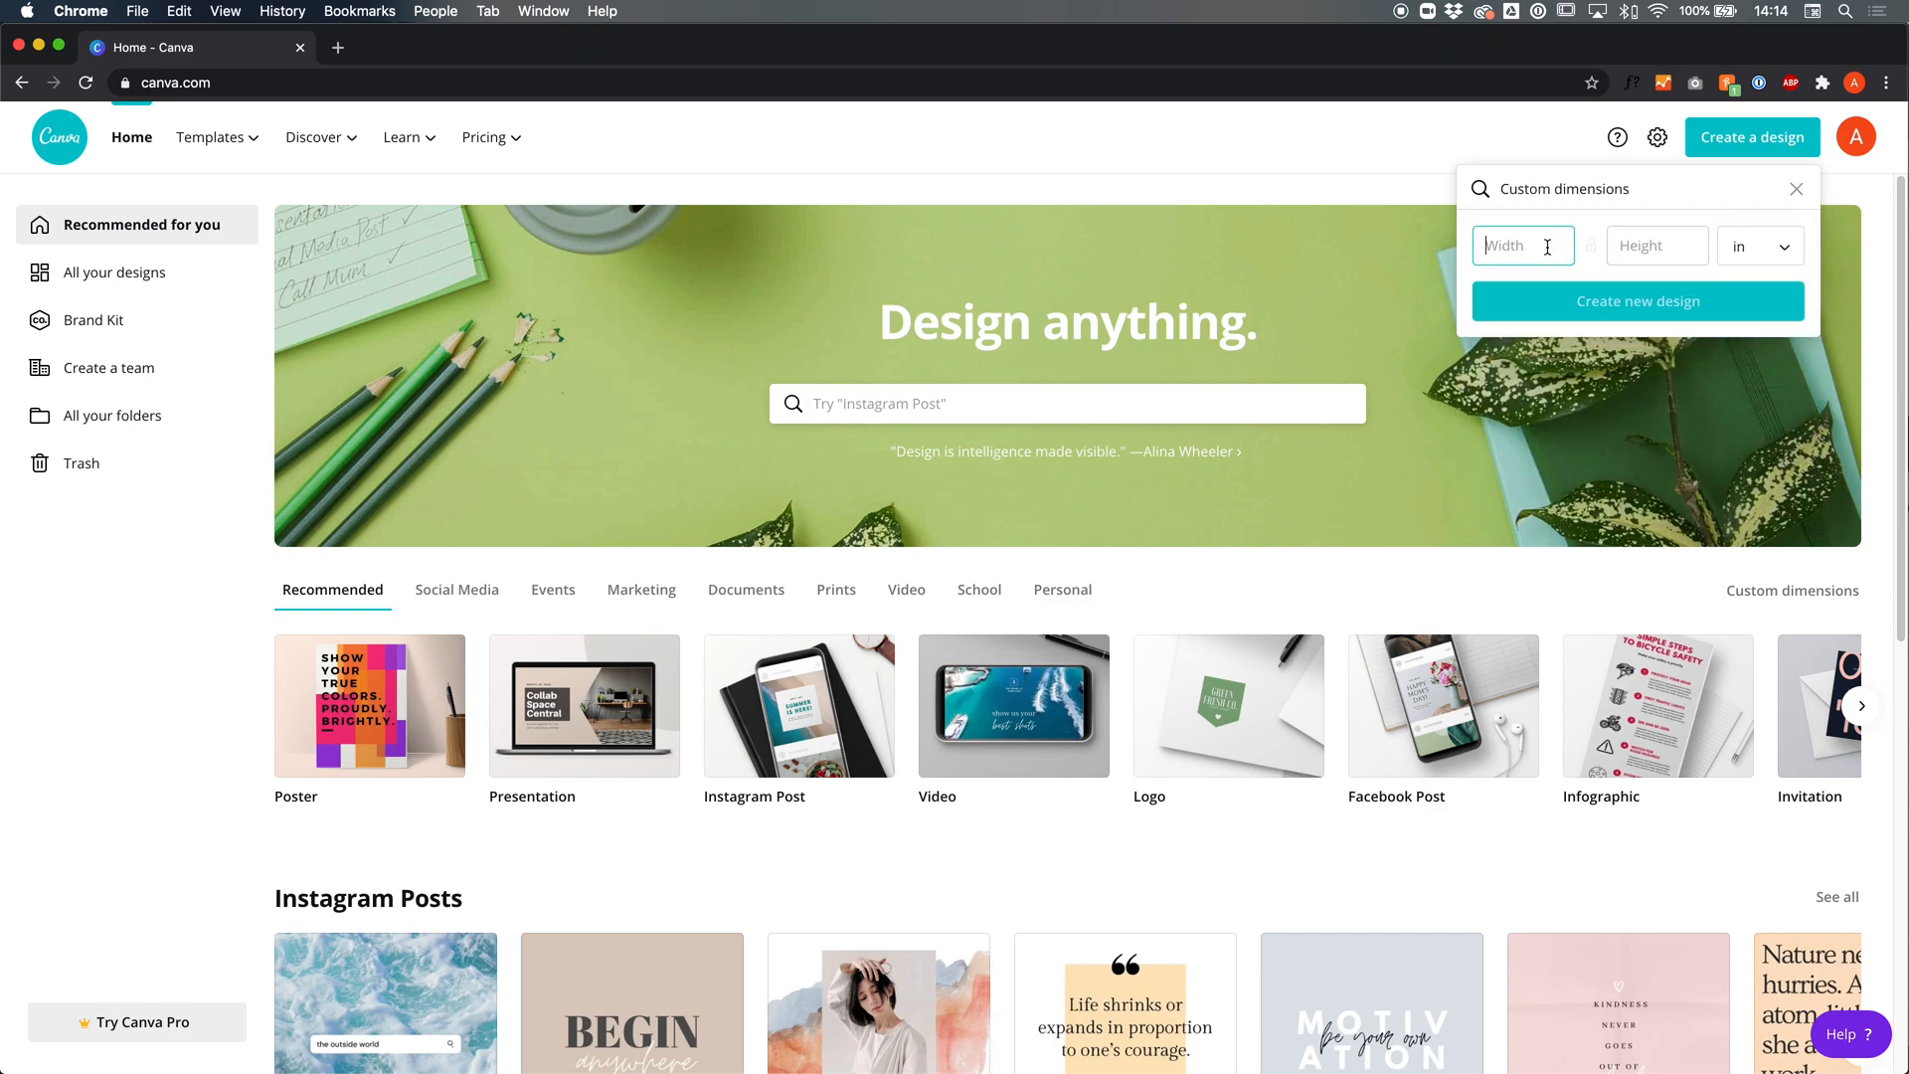
pyautogui.write('4')
pyautogui.press('Tab')
pyautogui.write('4')
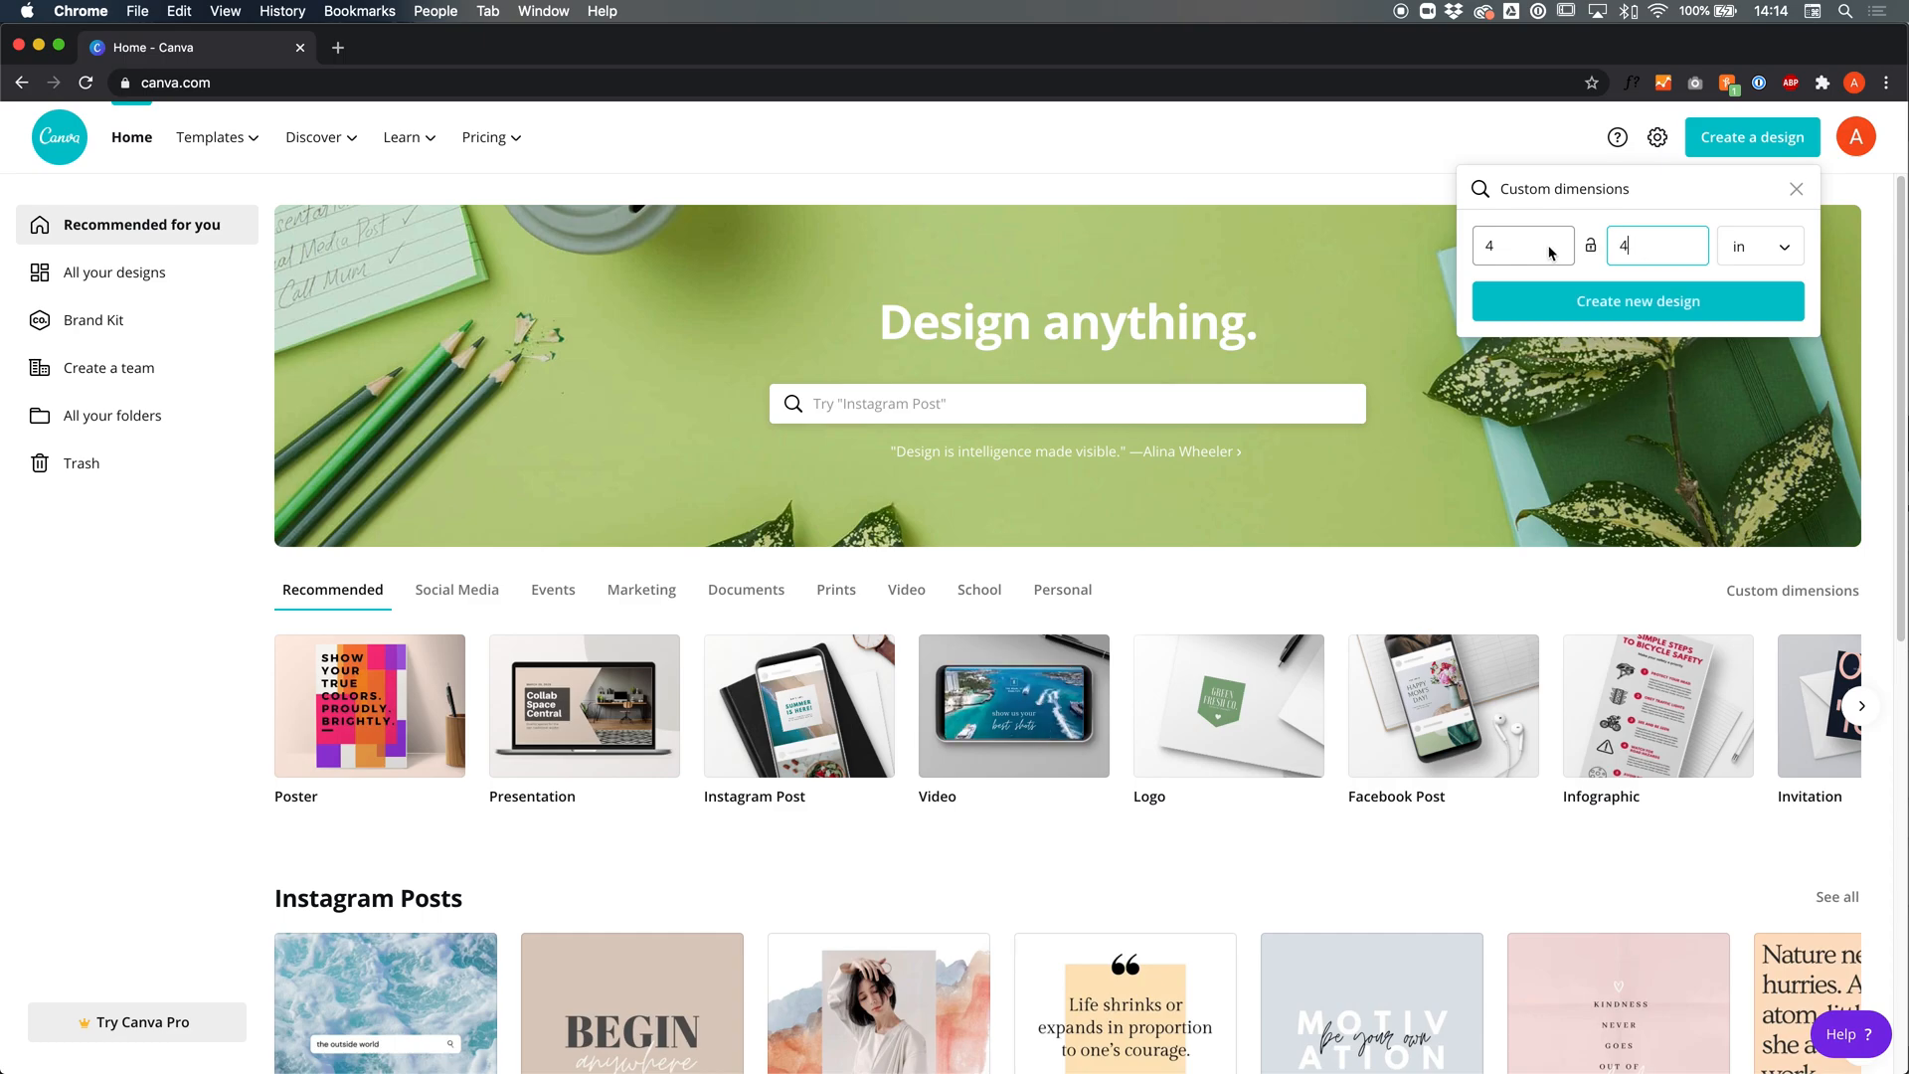
pyautogui.click(1734, 315)
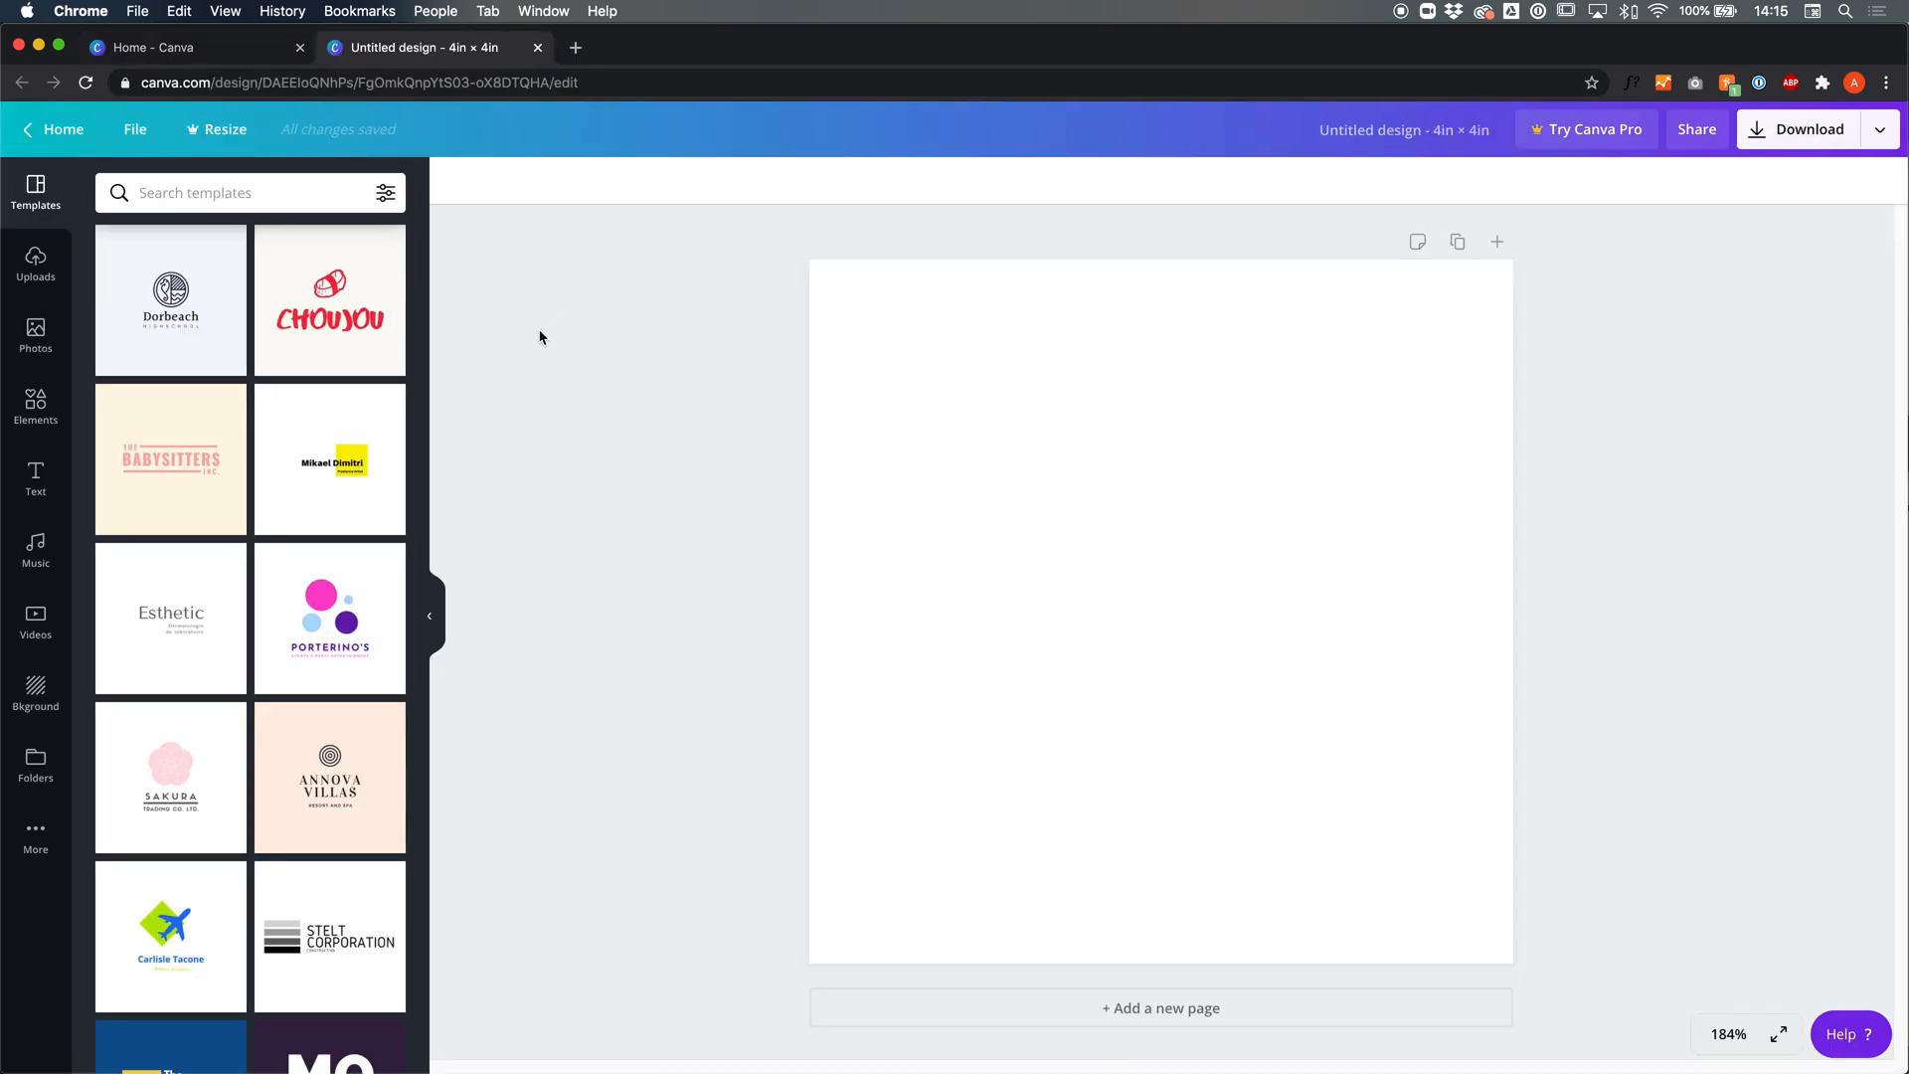
# Upload the flower logo image from the desktop and add it to the blank page
pyautogui.click(50, 285)
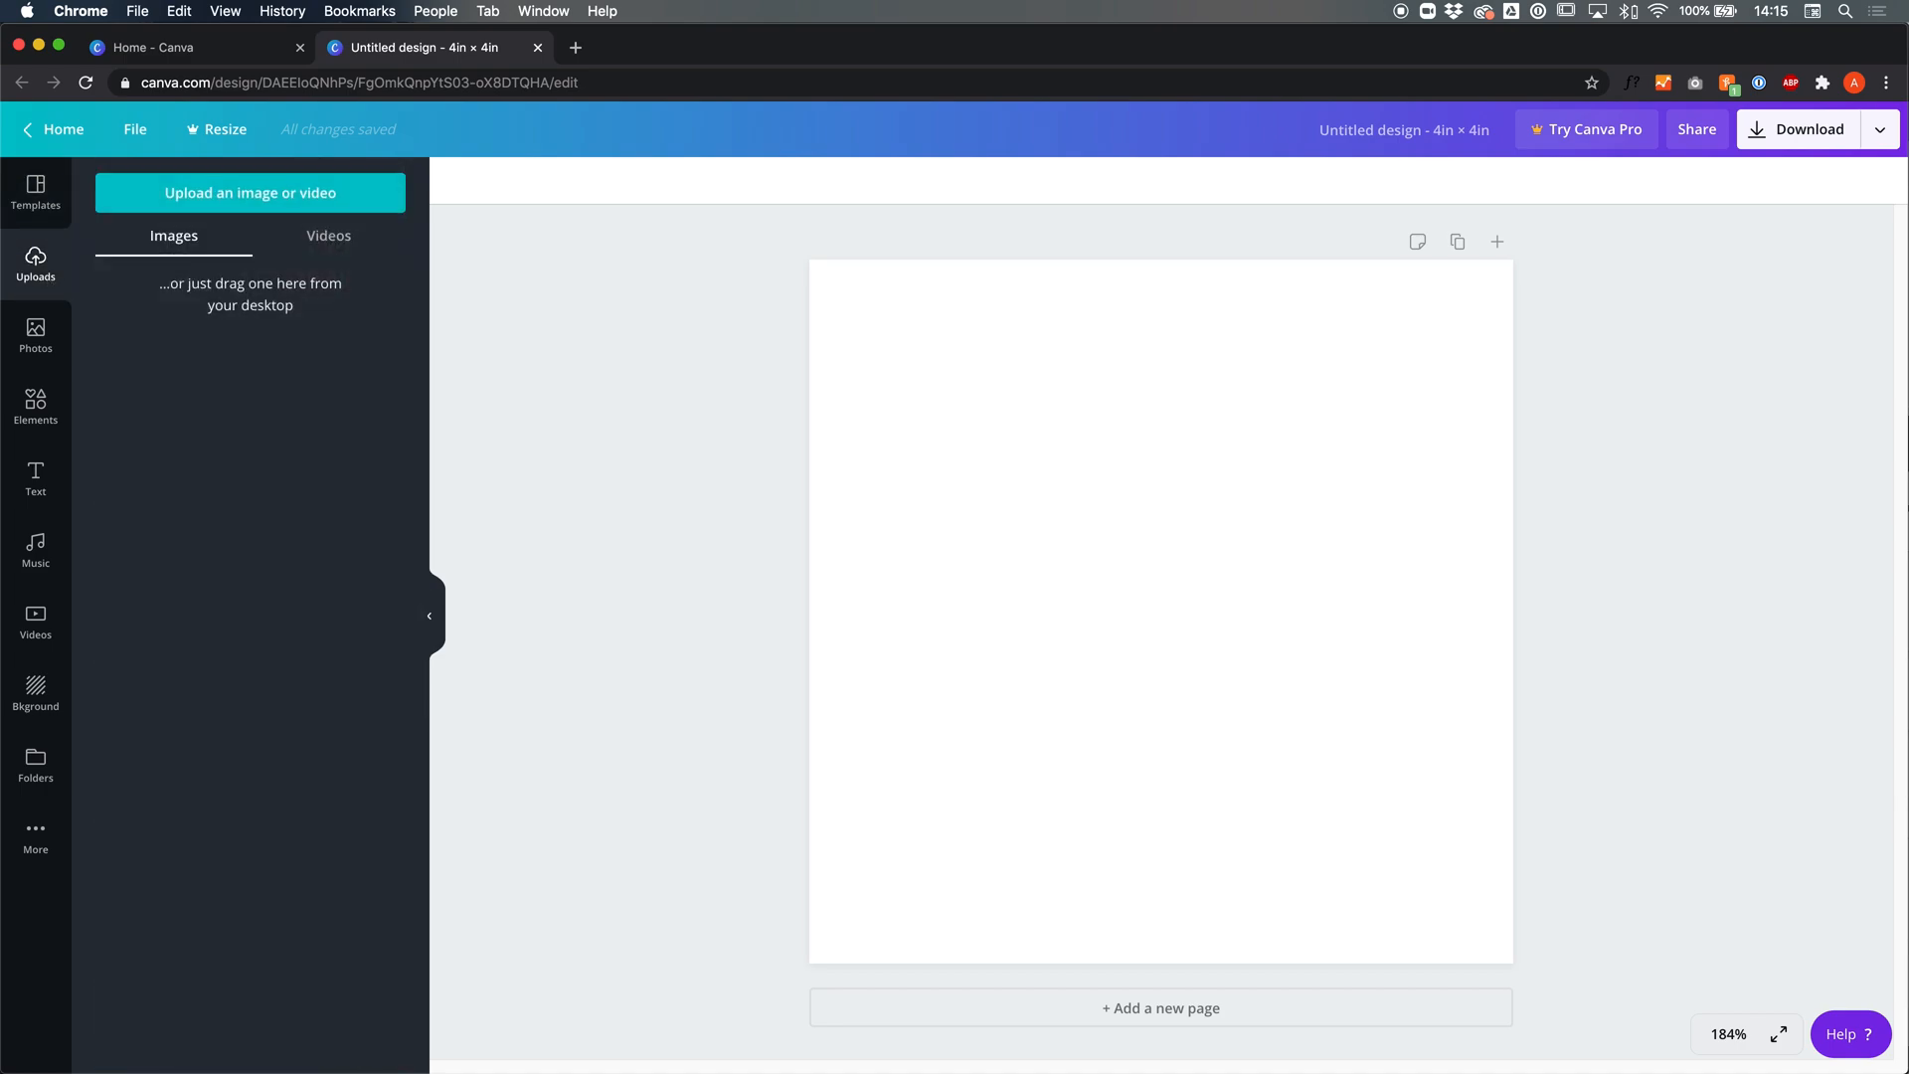
pyautogui.moveTo(0, 329); pyautogui.dragTo(225, 316)
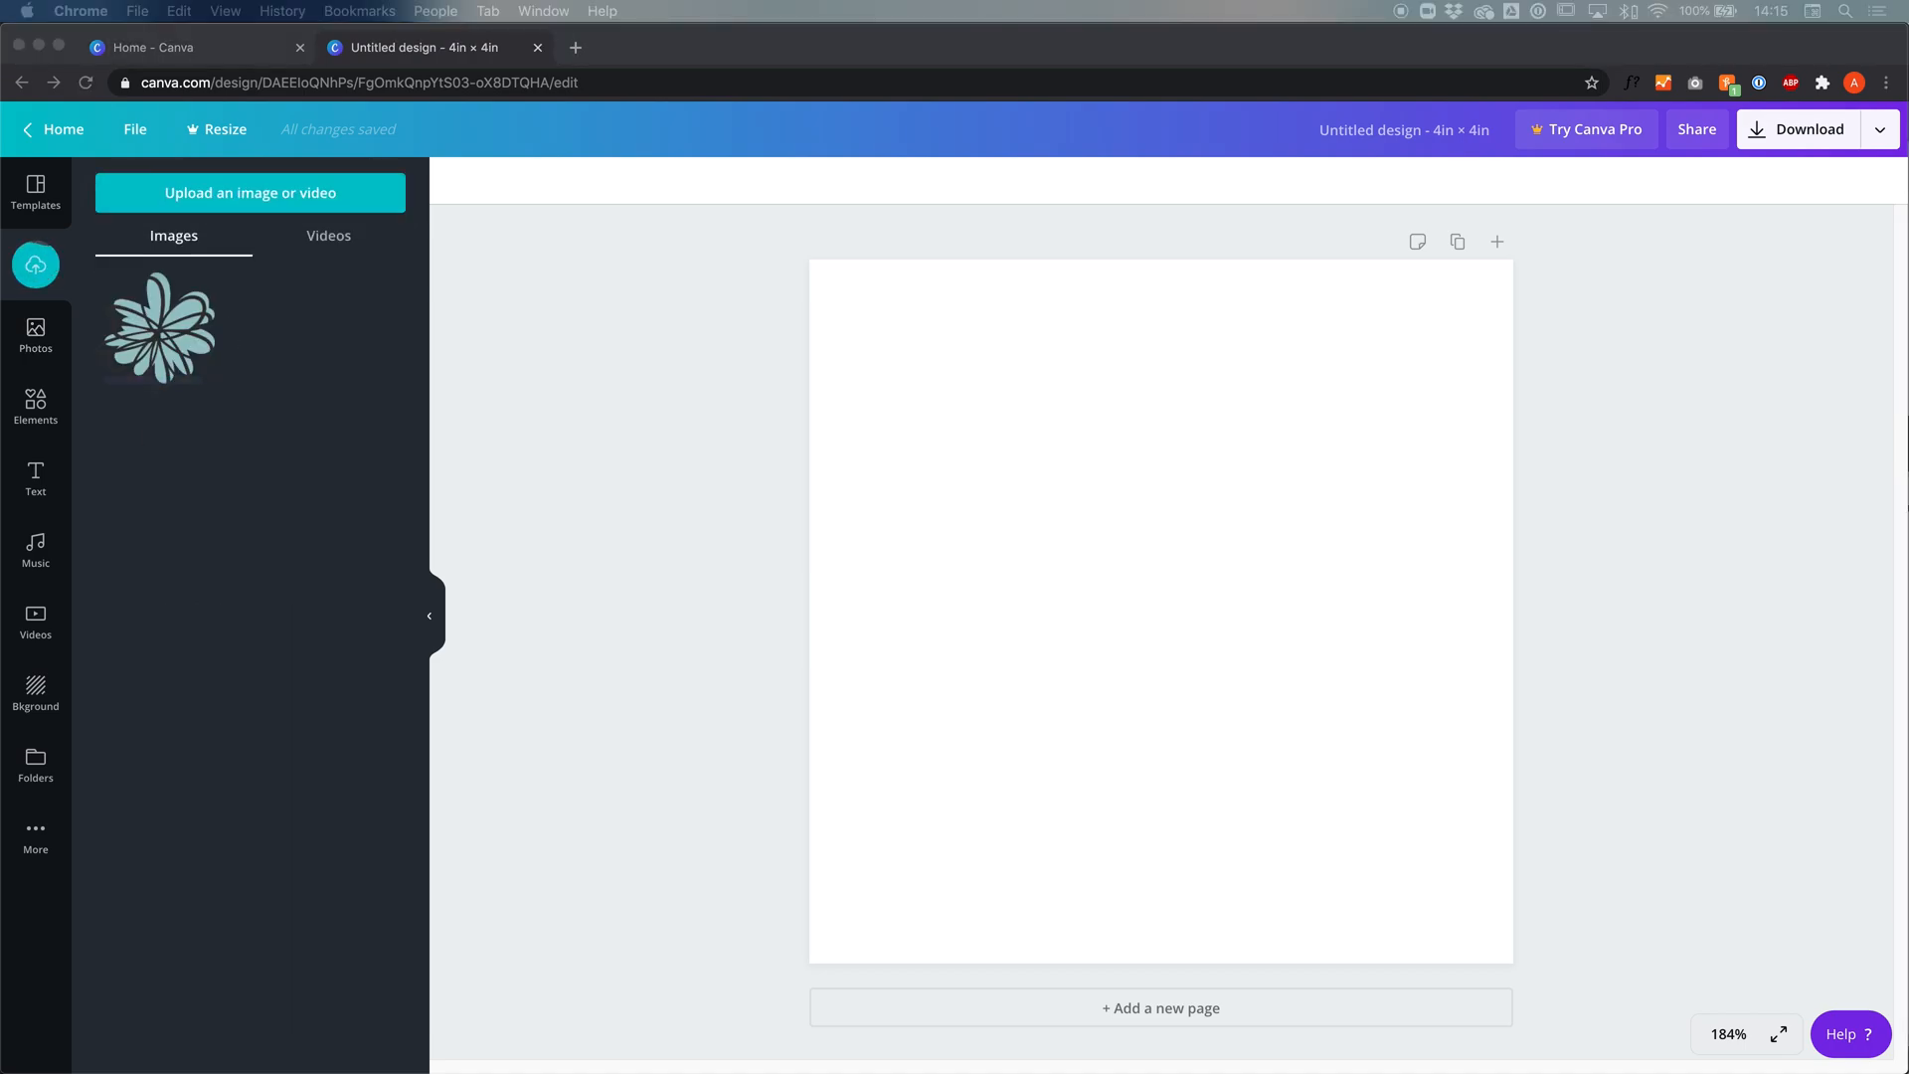
pyautogui.click(169, 363)
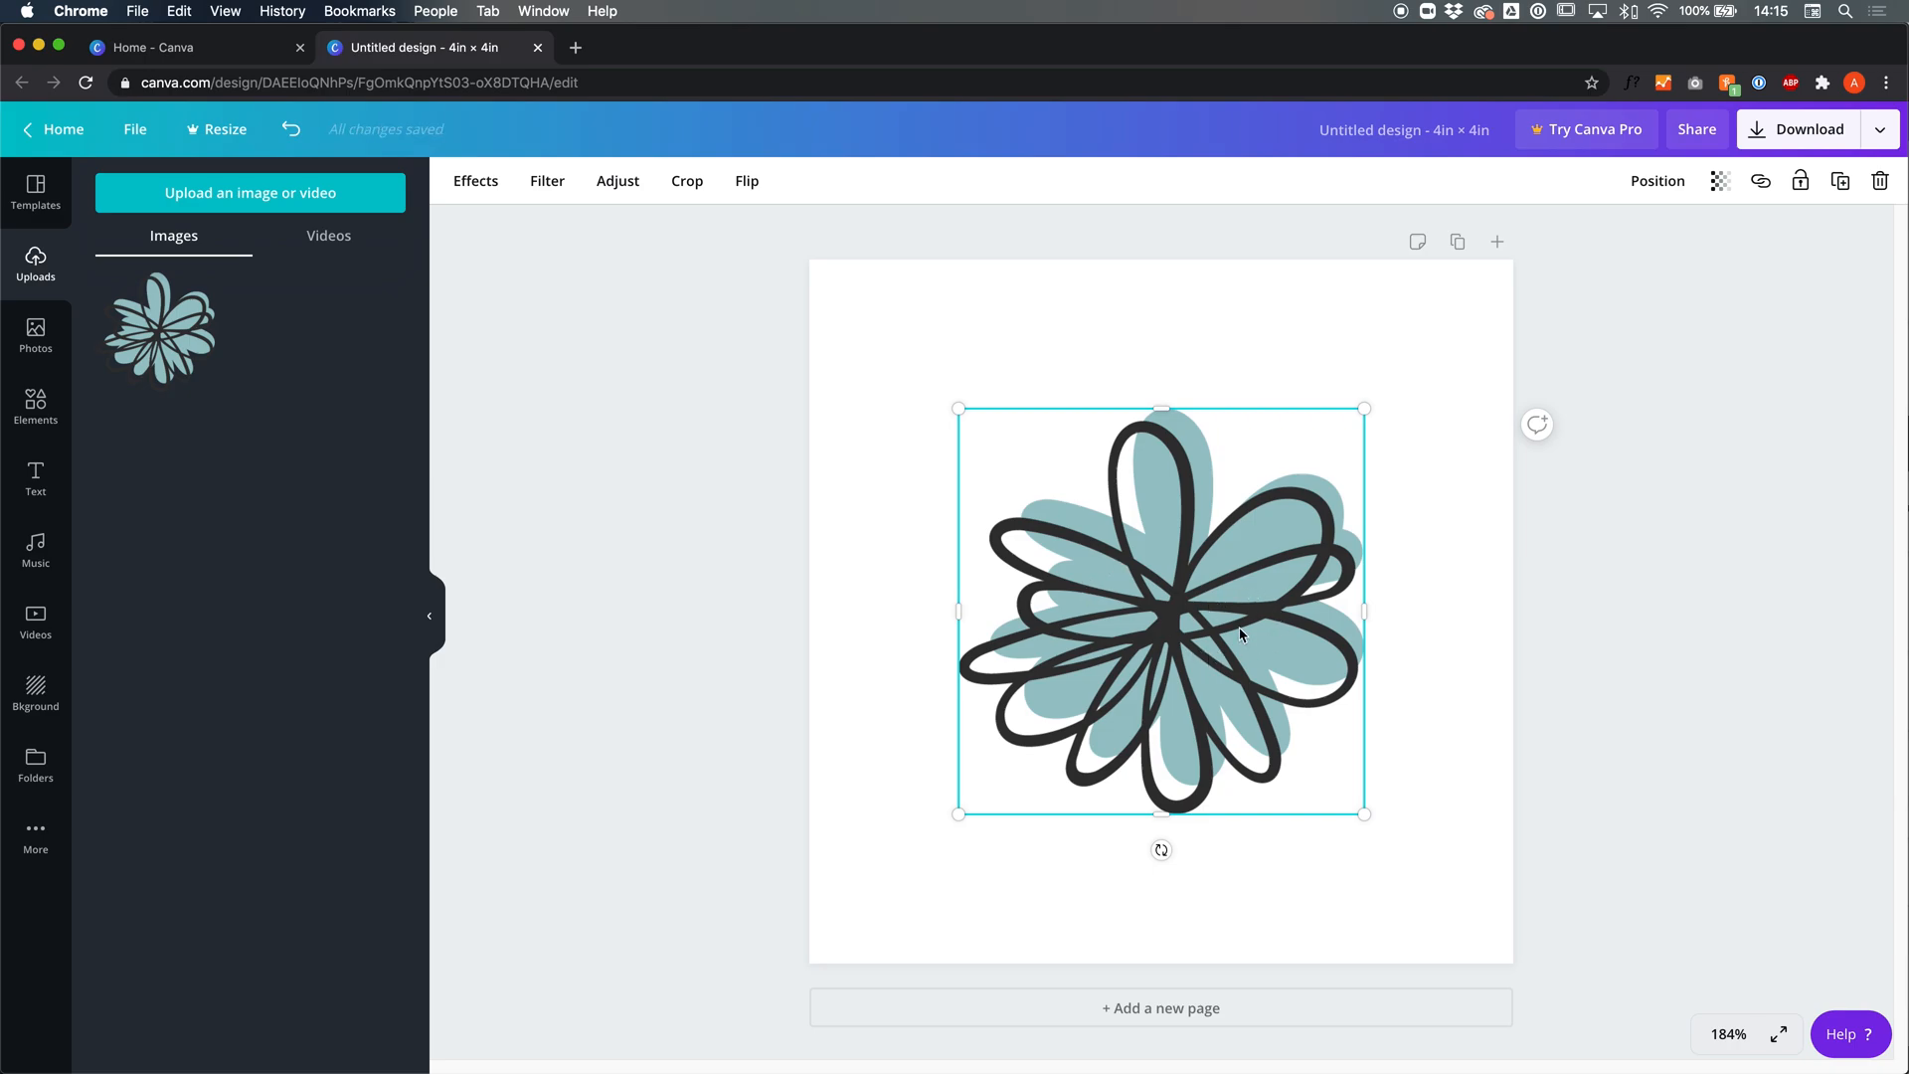
# Scale the flower logo down to 2 x 2 in, keeping its proportions
pyautogui.moveTo(1362, 408); pyautogui.dragTo(1322, 454)
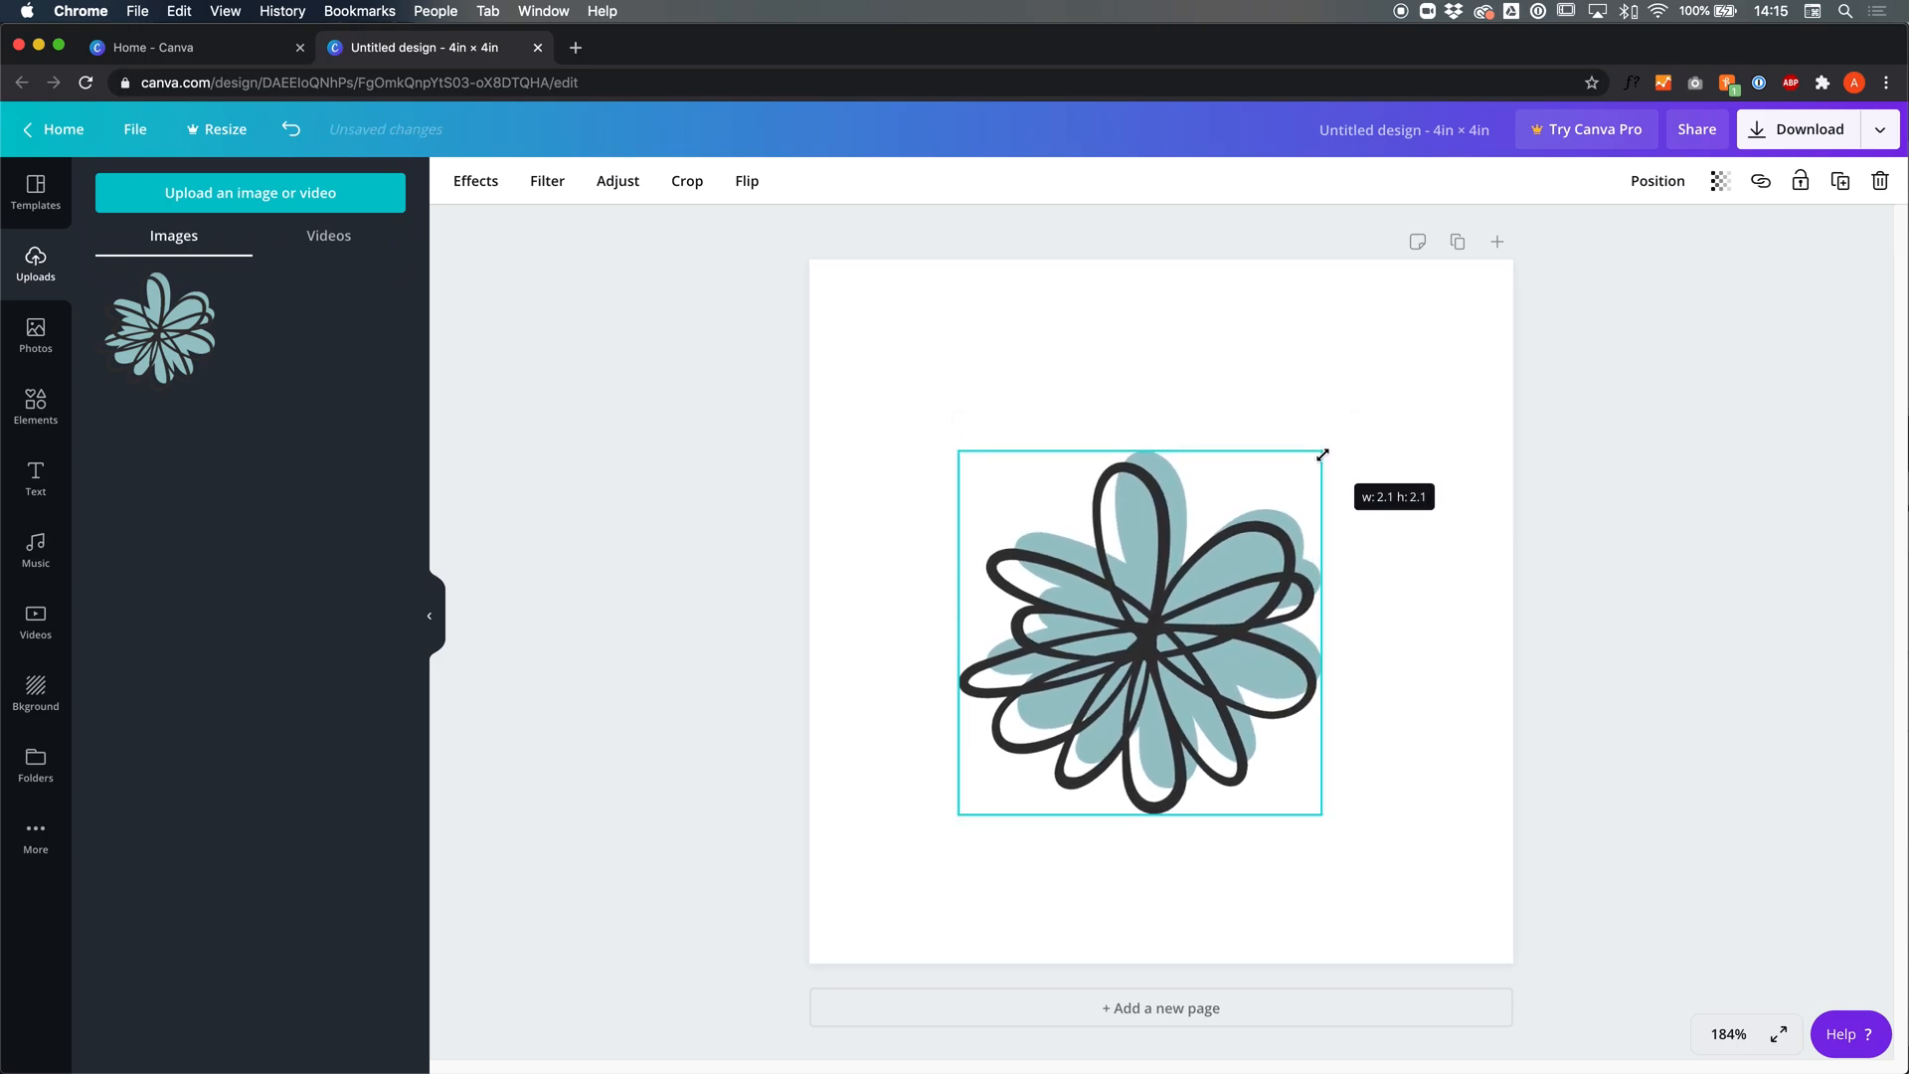
pyautogui.moveTo(1323, 454); pyautogui.dragTo(1320, 459)
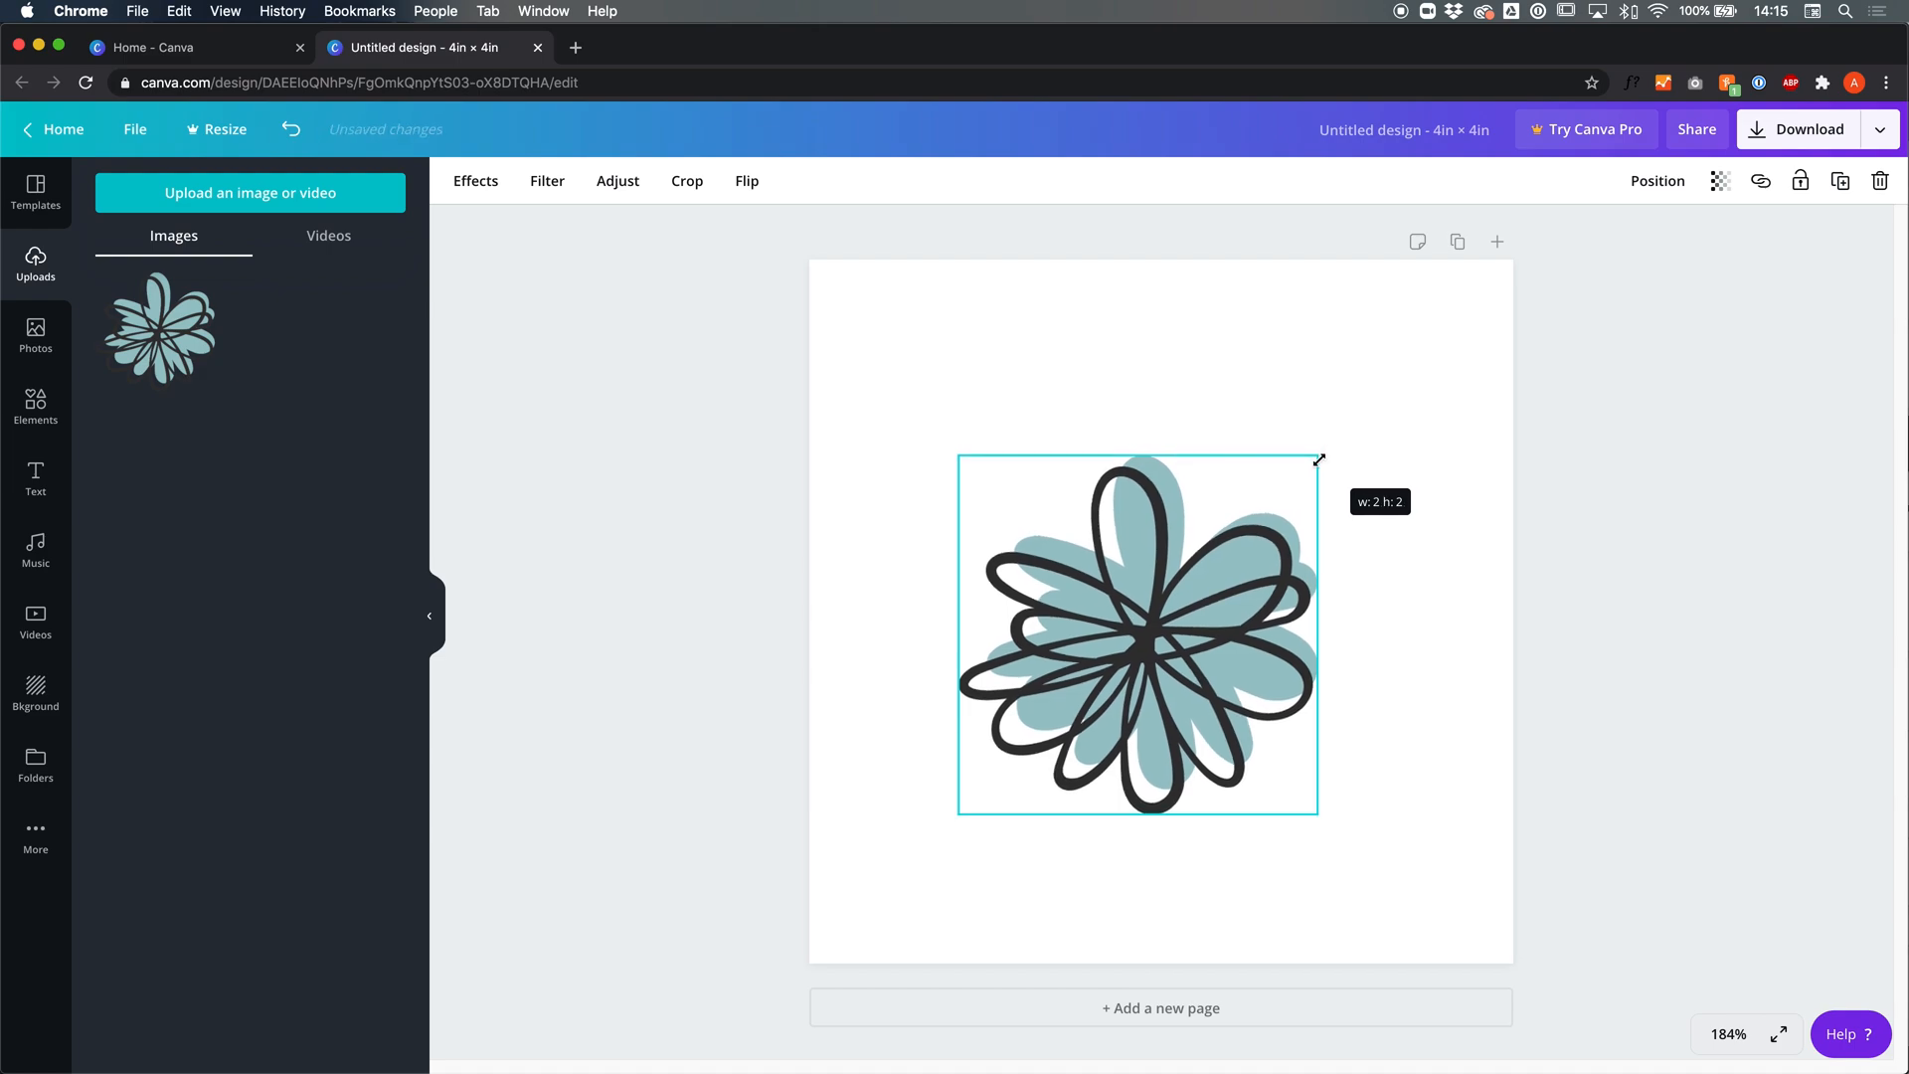
pyautogui.moveTo(1319, 460); pyautogui.dragTo(1319, 459)
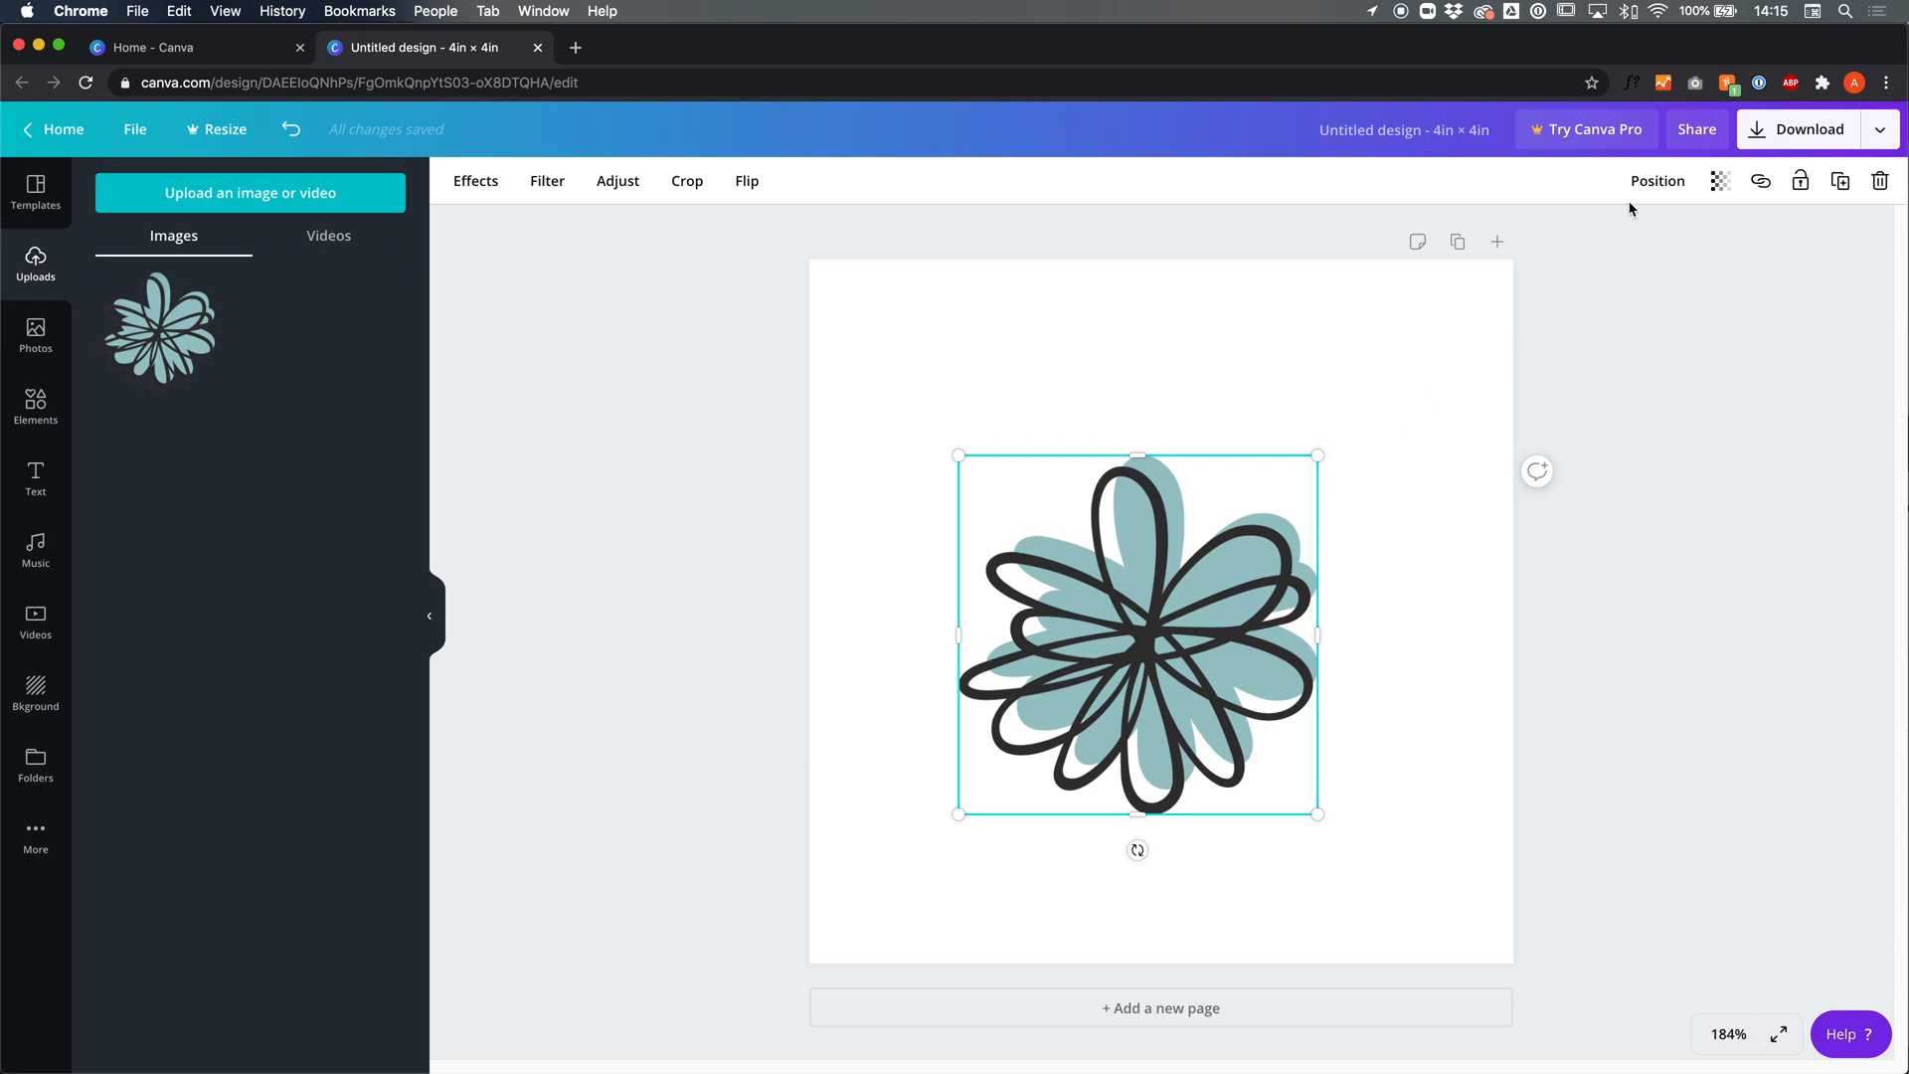
# Align the flower logo to the middle and center of the page
pyautogui.click(1654, 181)
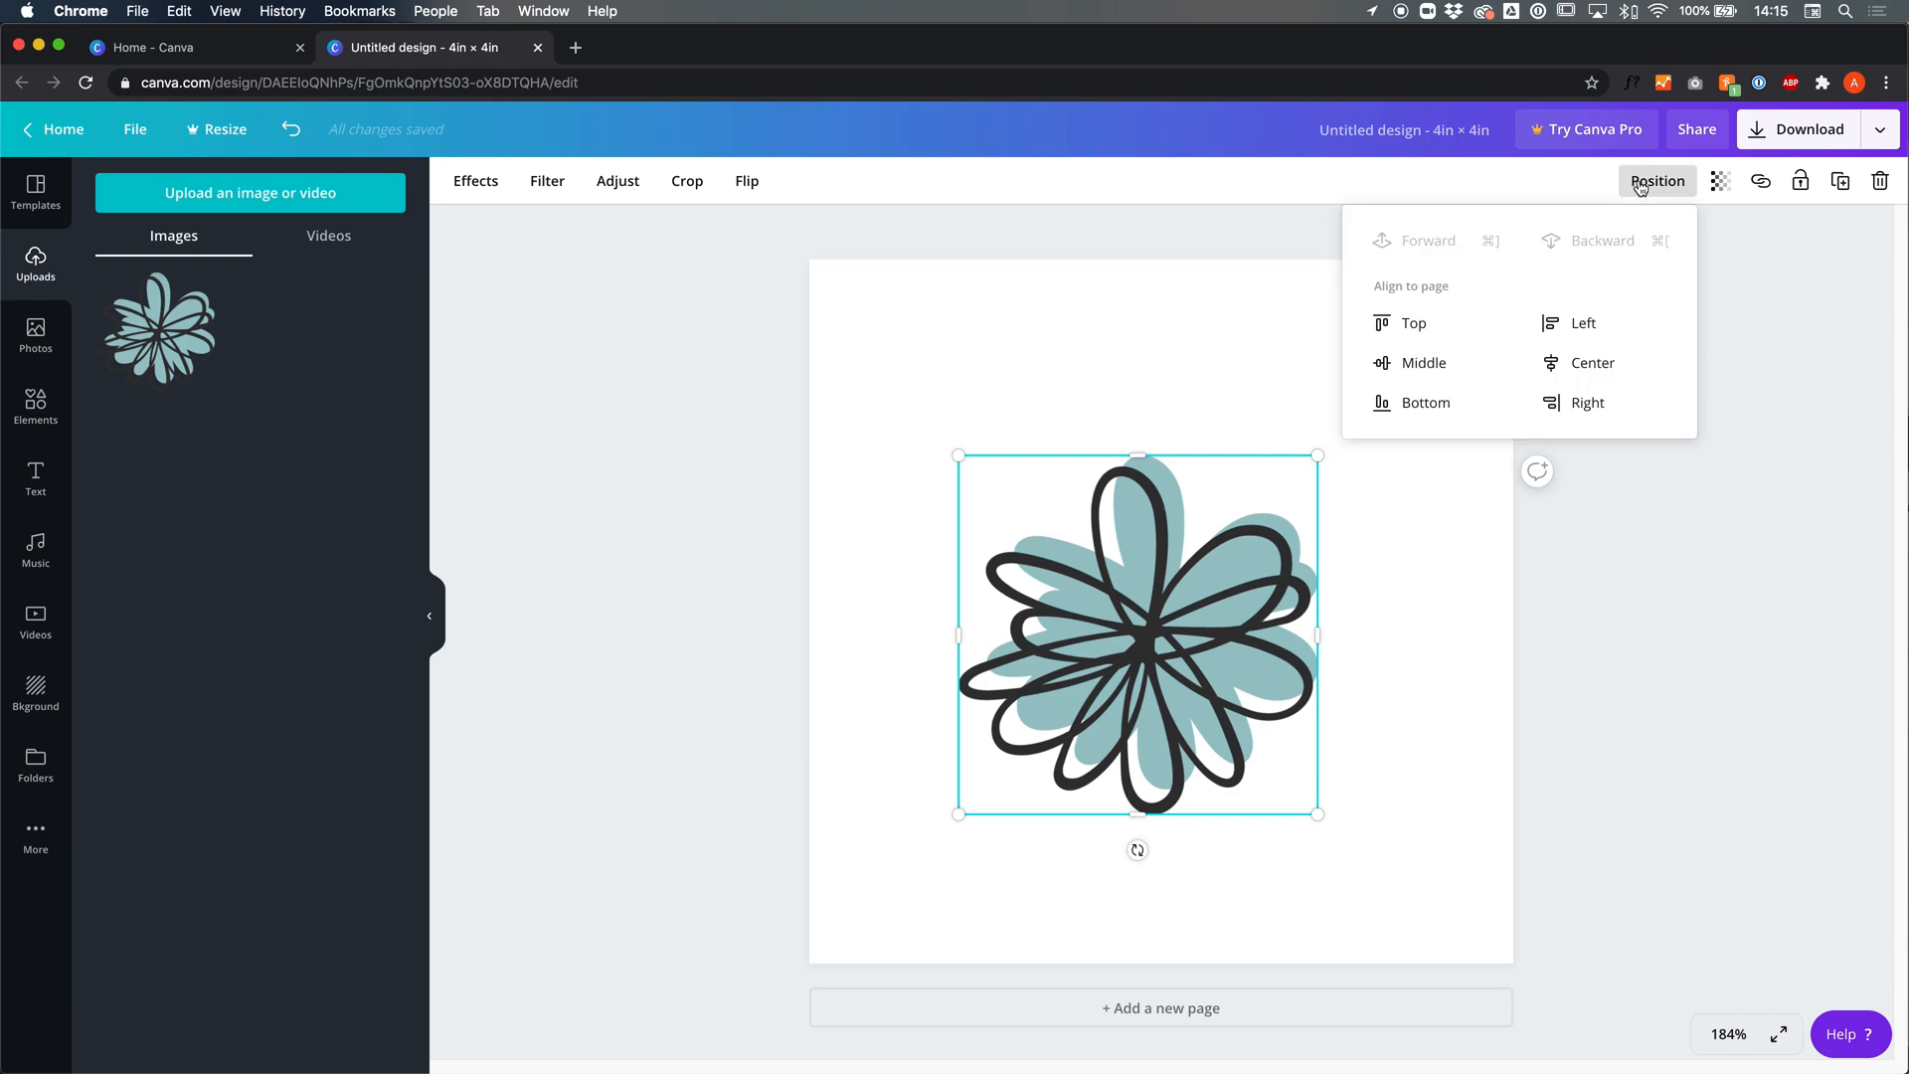
pyautogui.click(1441, 376)
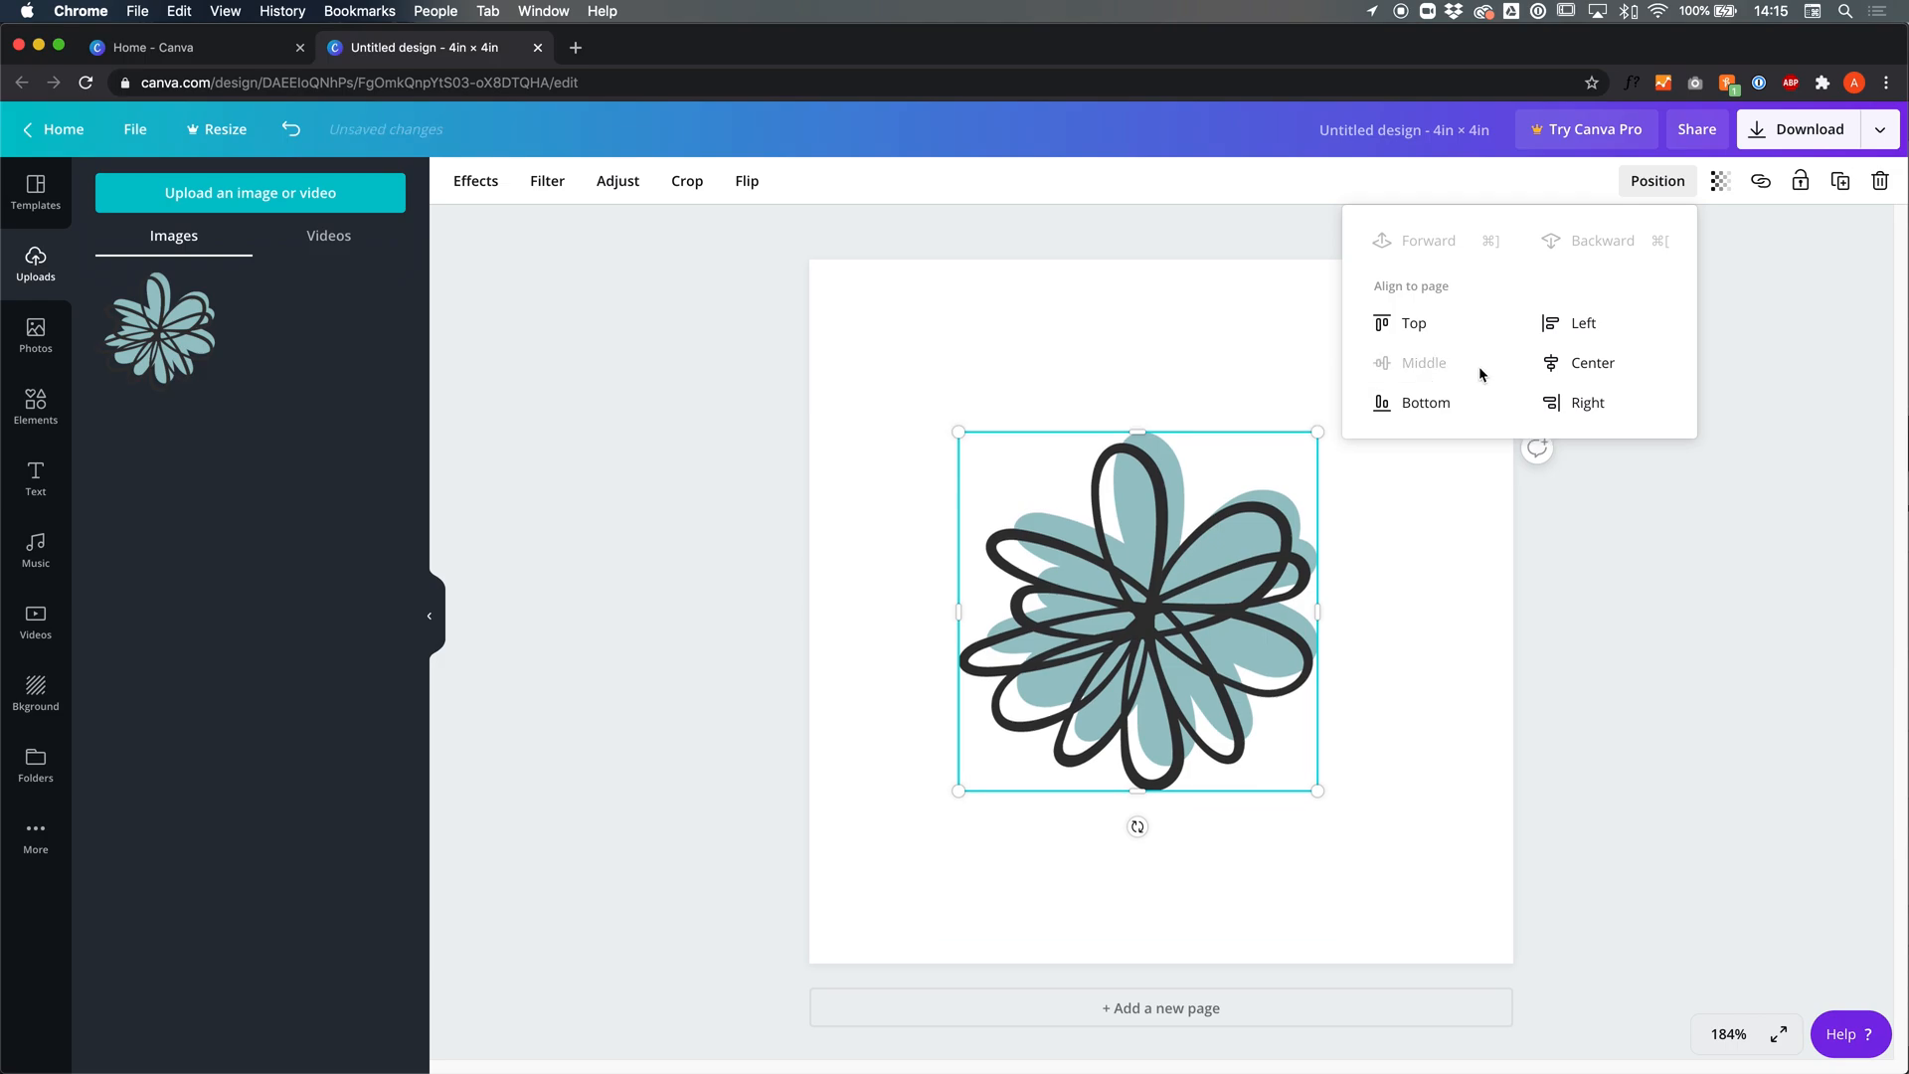
pyautogui.click(1573, 366)
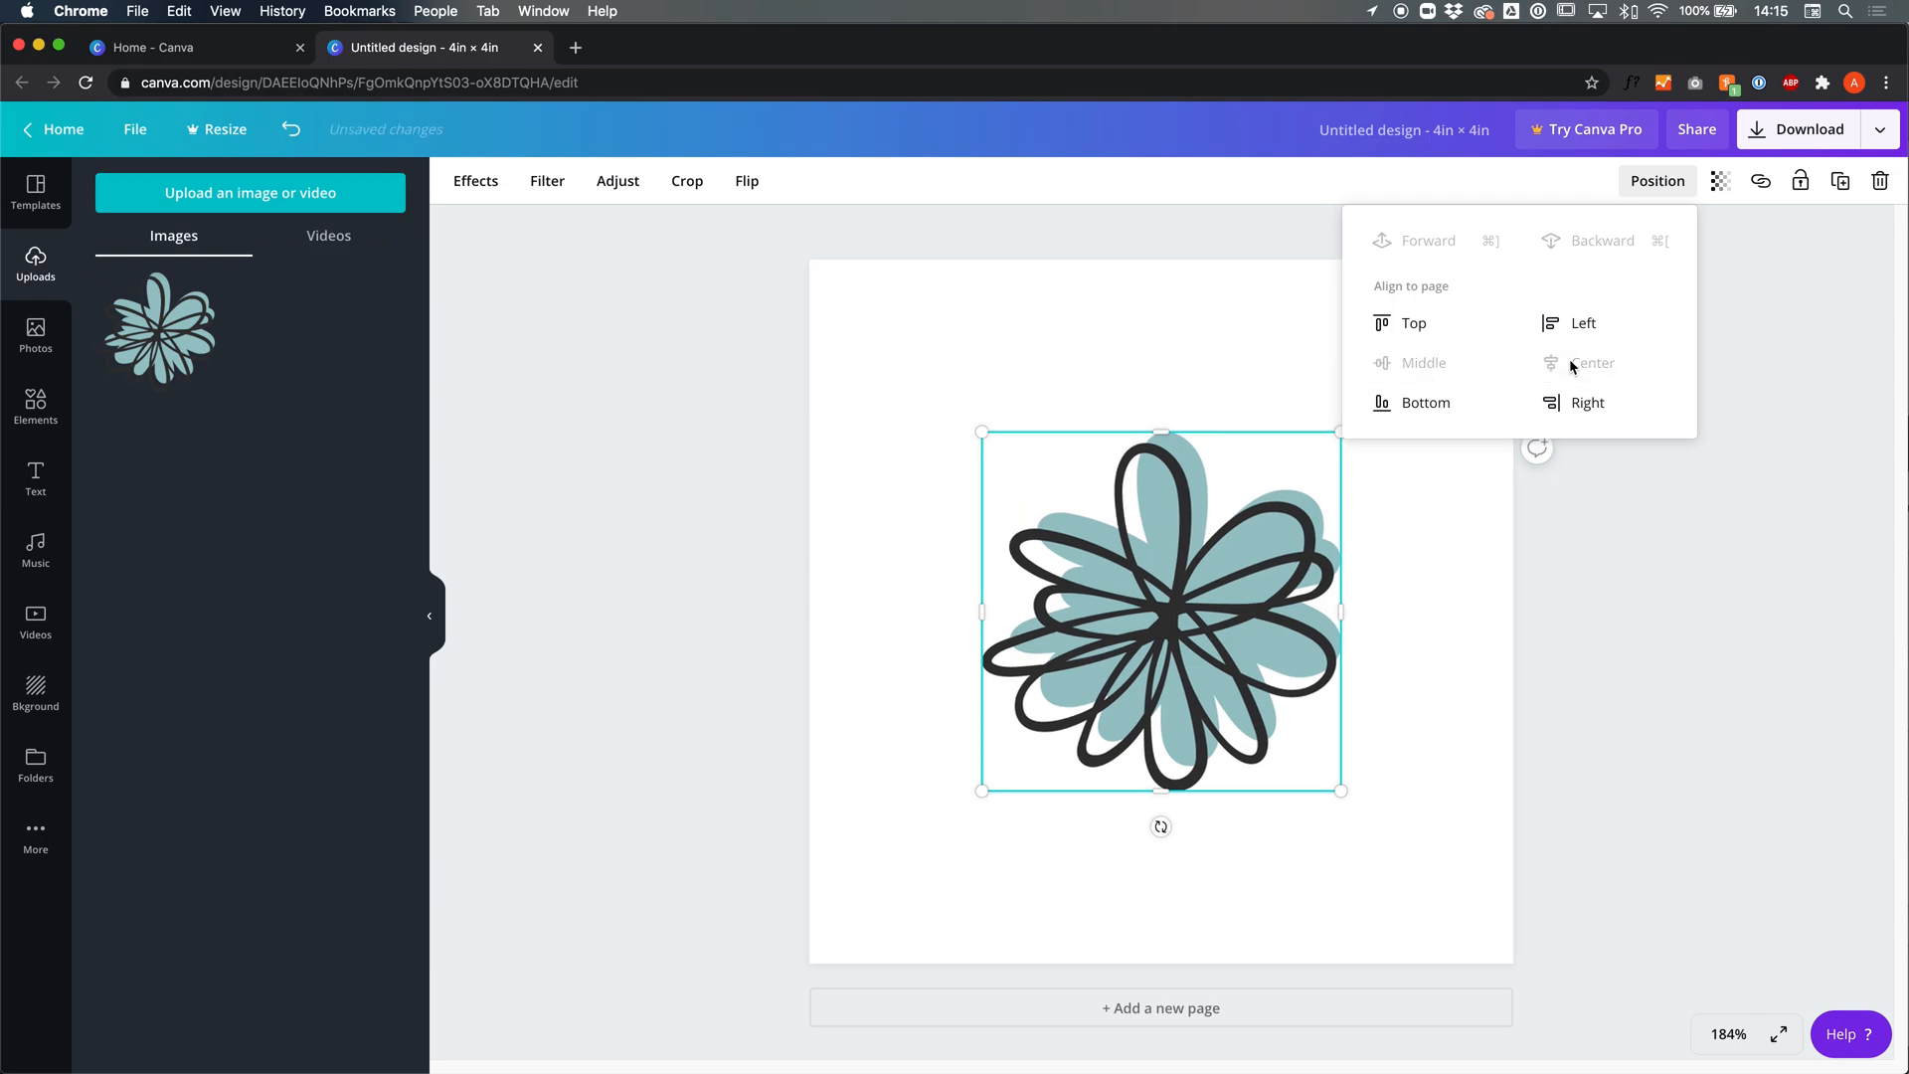
pyautogui.click(1632, 696)
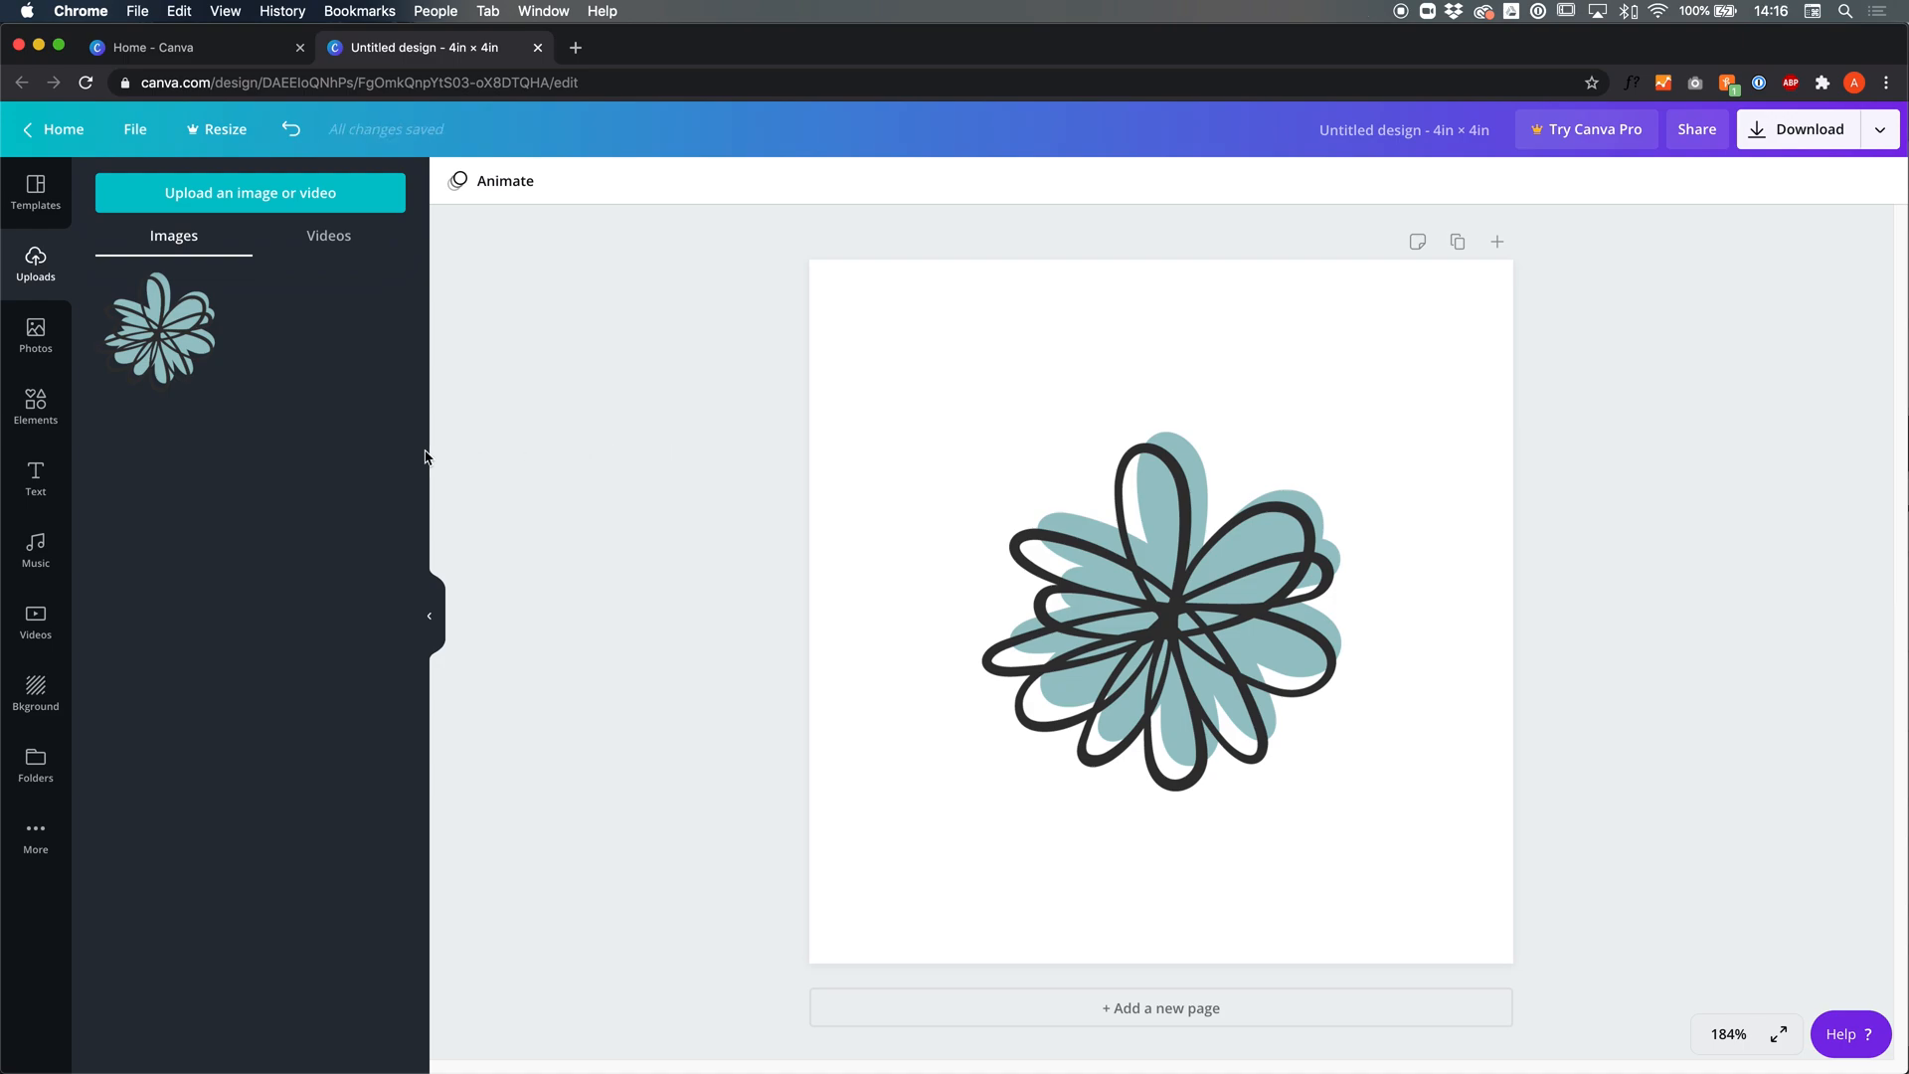
# Add a square shape to the page and fill it with white
pyautogui.click(28, 416)
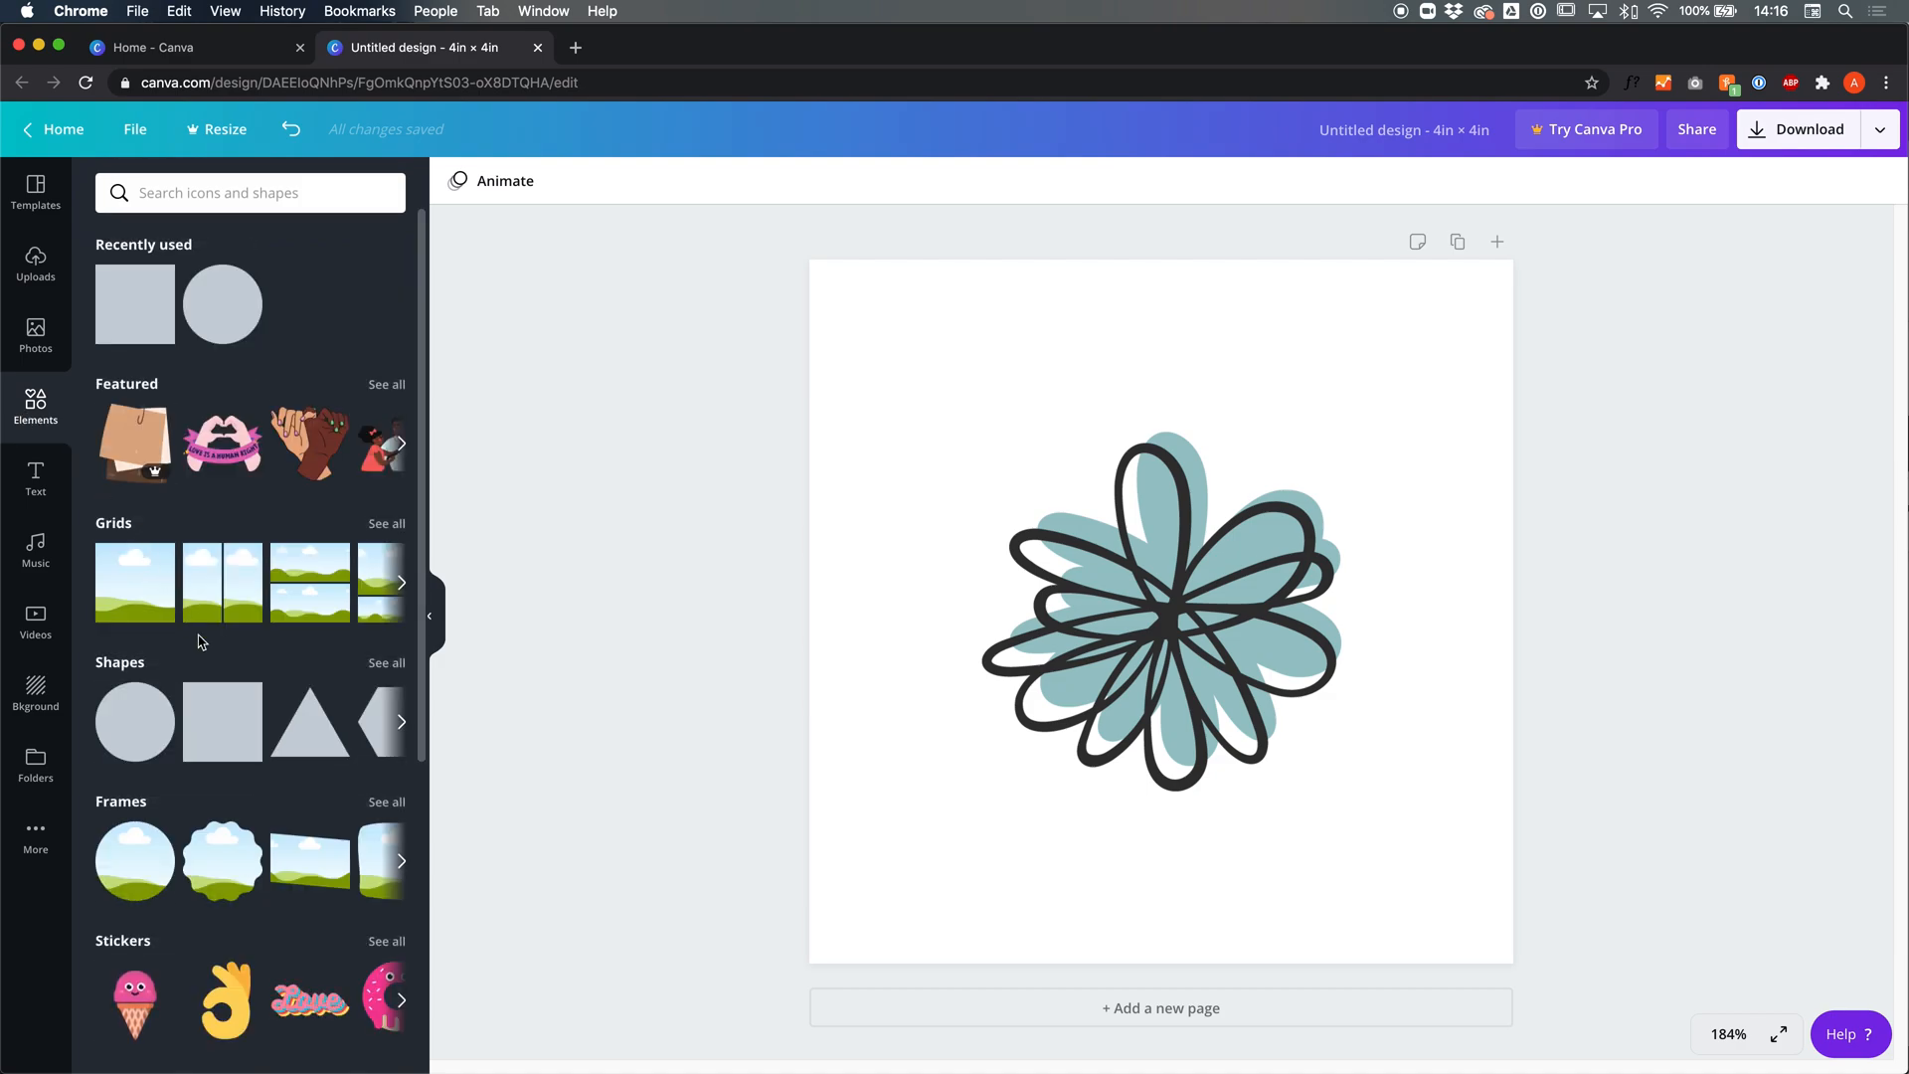
pyautogui.click(252, 726)
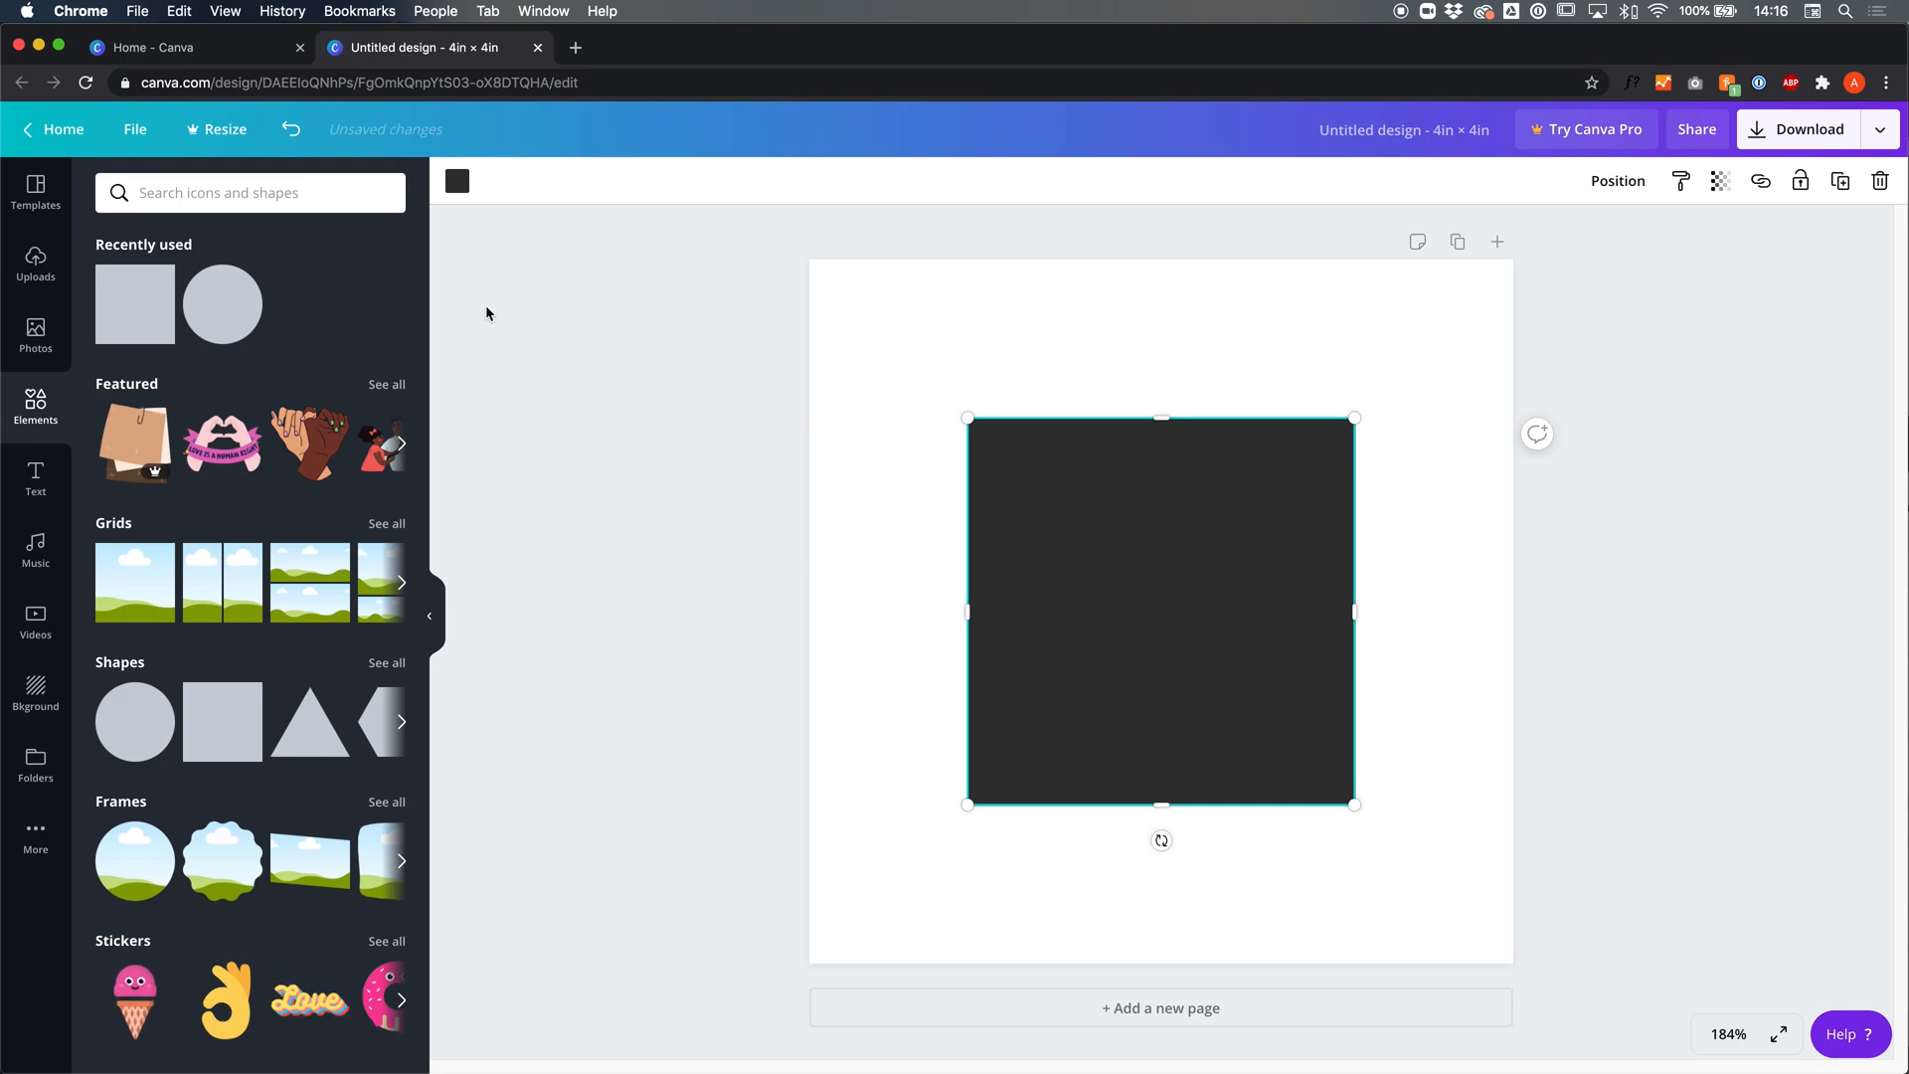
pyautogui.click(460, 188)
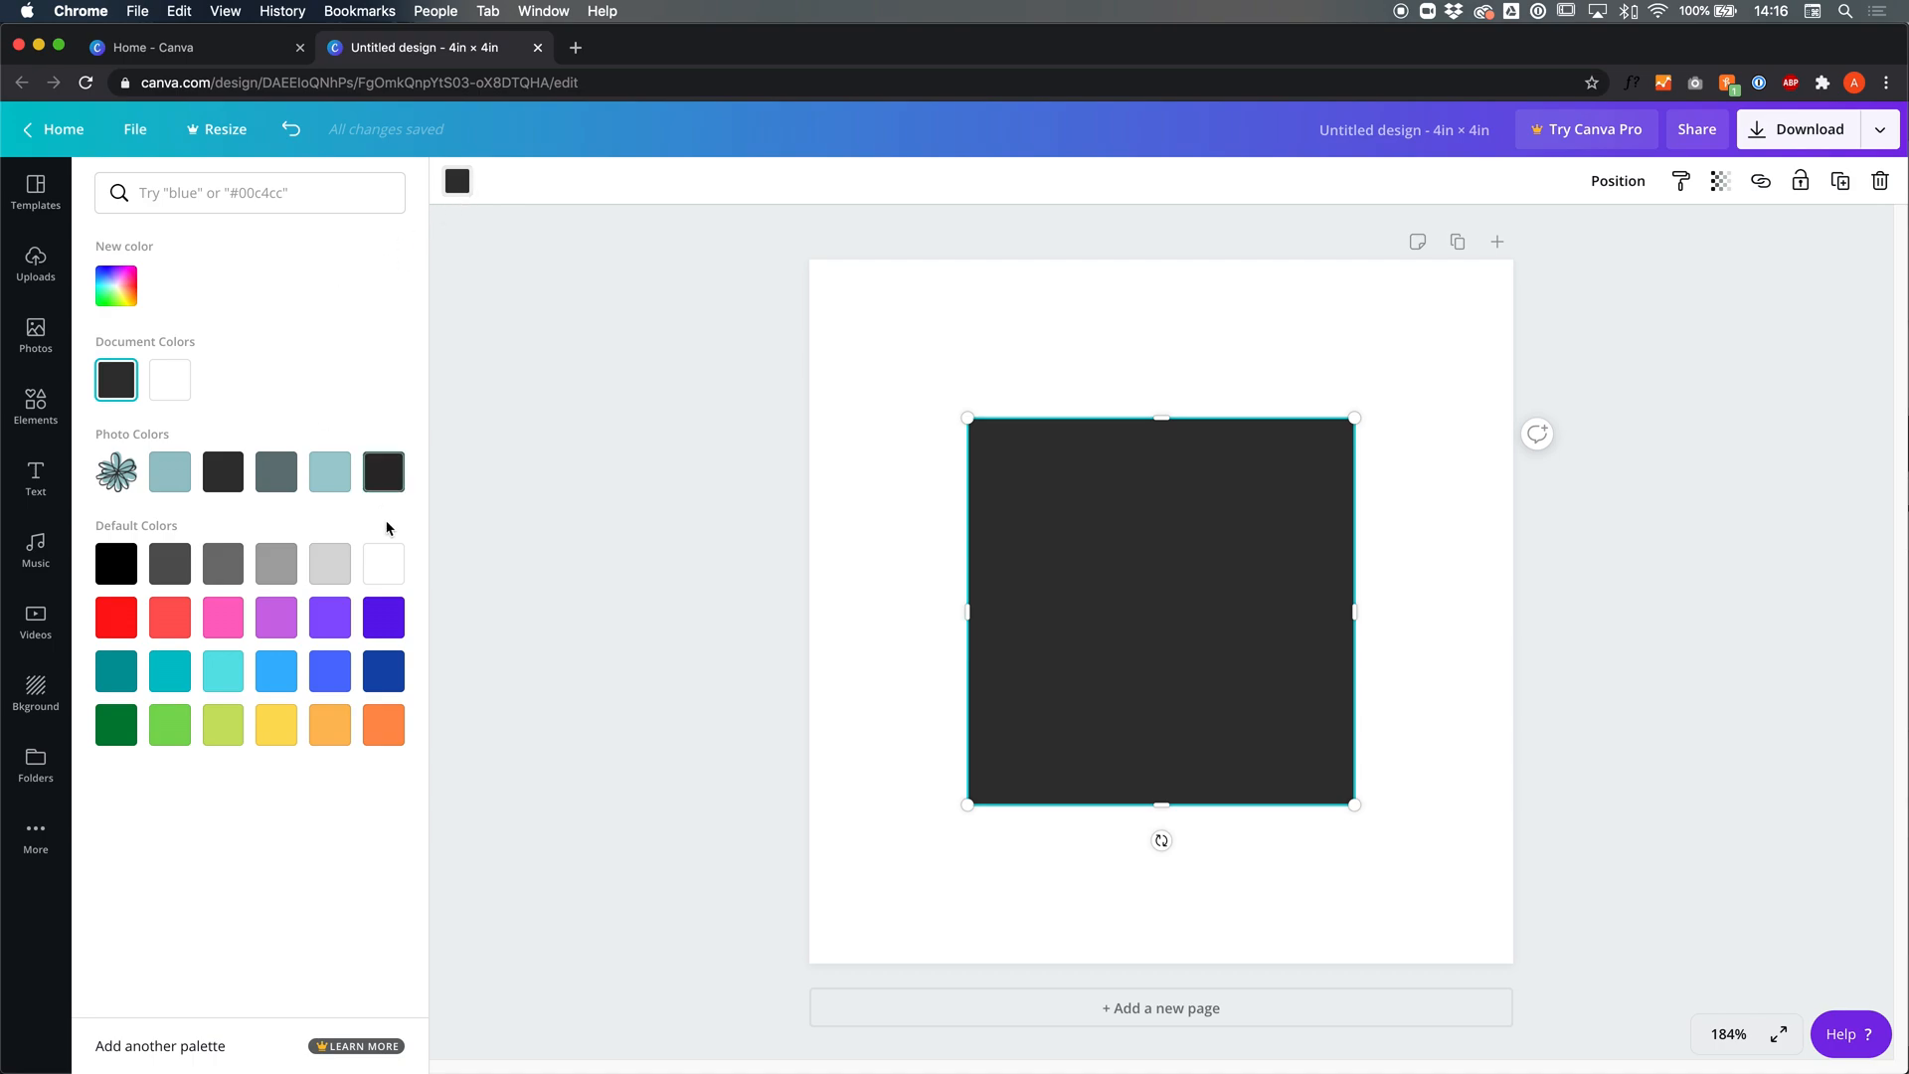
pyautogui.click(386, 572)
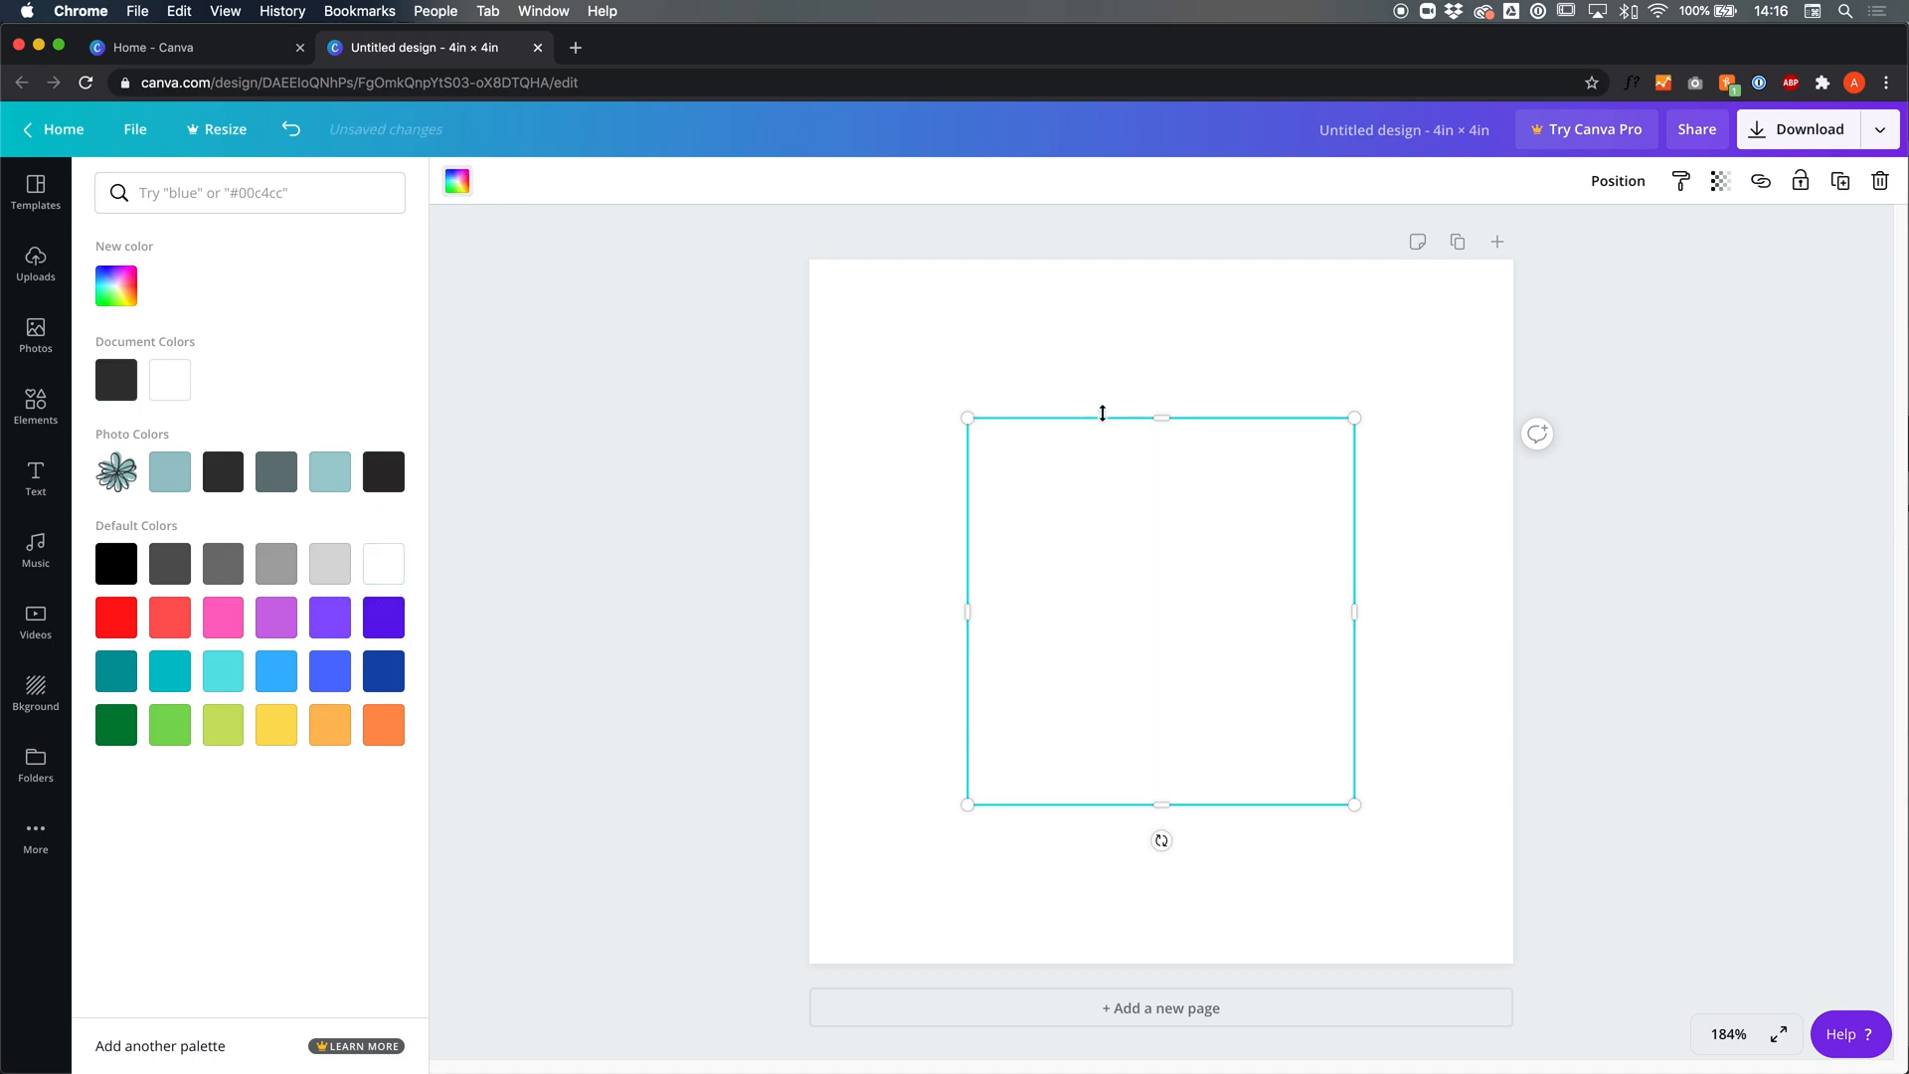
# Enlarge the white square until it covers the whole page and send it to the back behind the flower logo
pyautogui.moveTo(970, 417); pyautogui.dragTo(801, 251)
pyautogui.moveTo(1354, 807); pyautogui.dragTo(1535, 964)
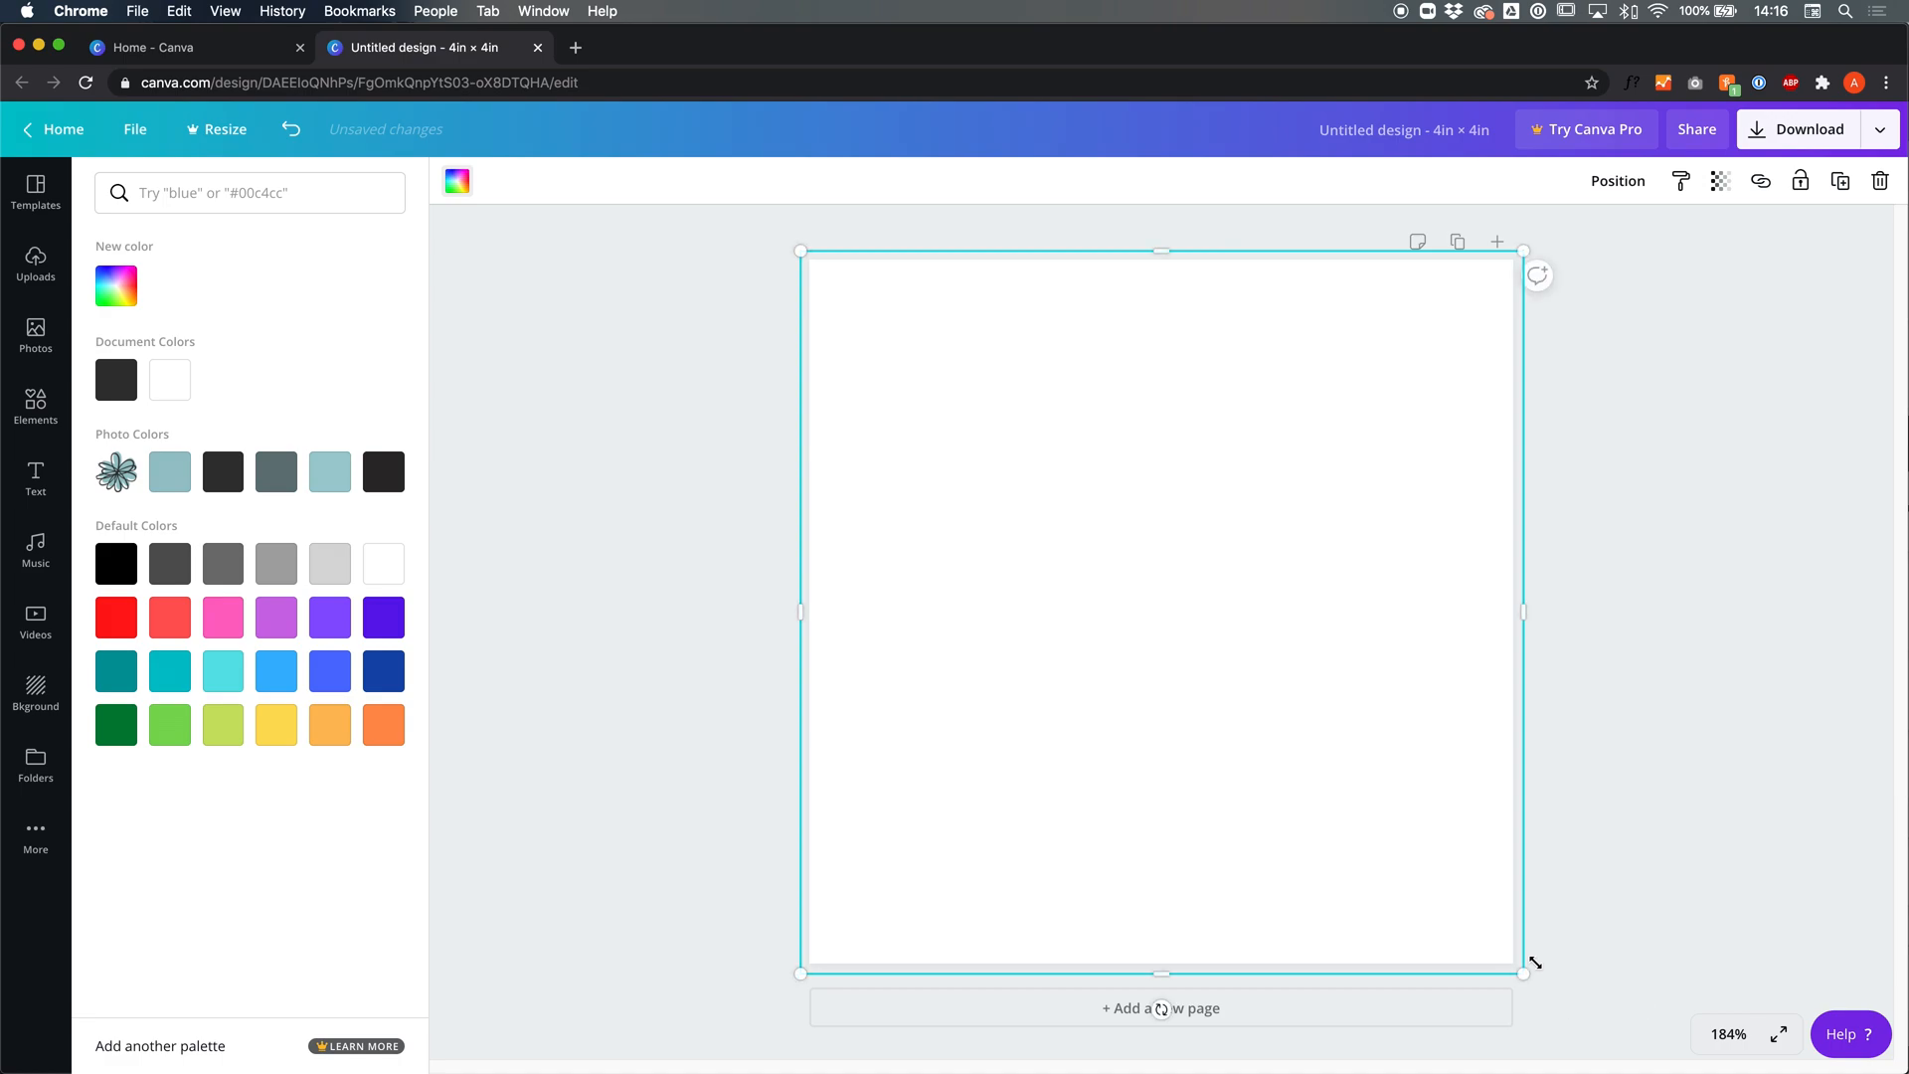
pyautogui.rightClick(1041, 465)
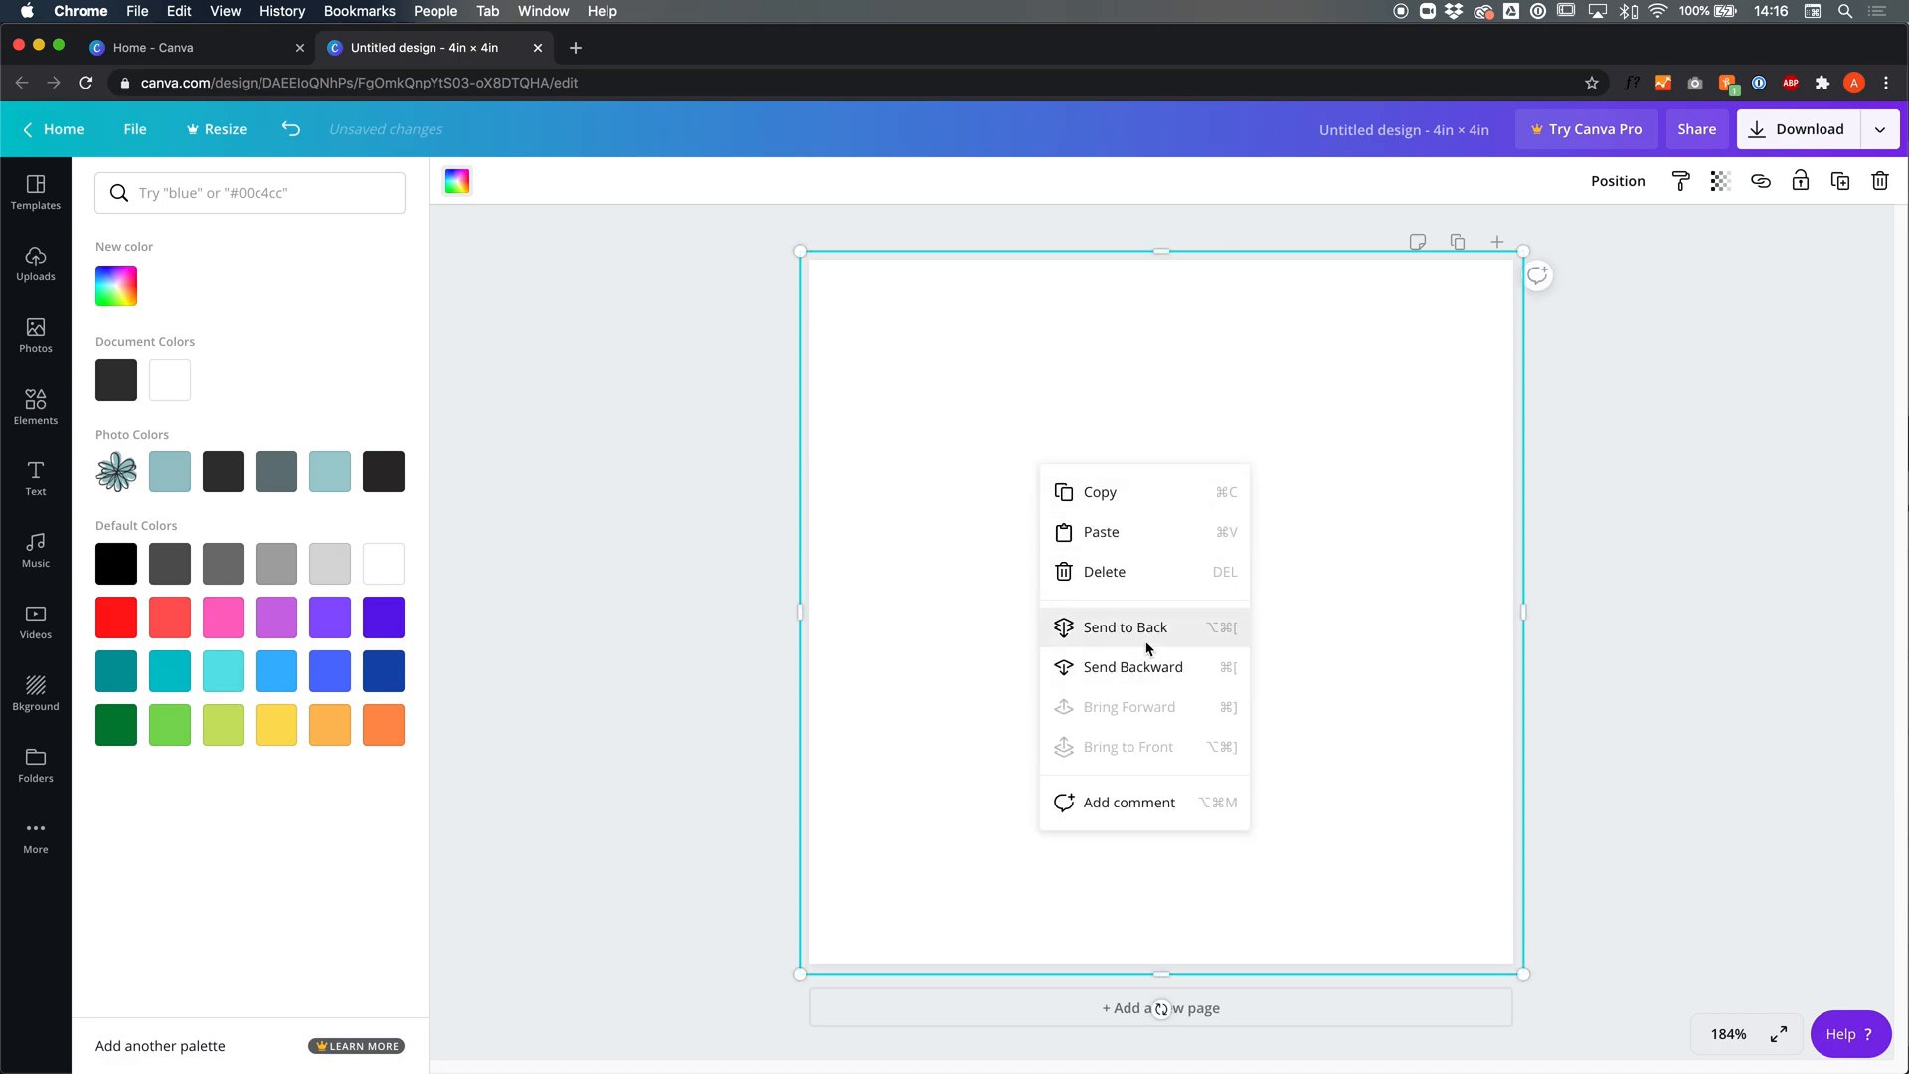
pyautogui.click(1188, 638)
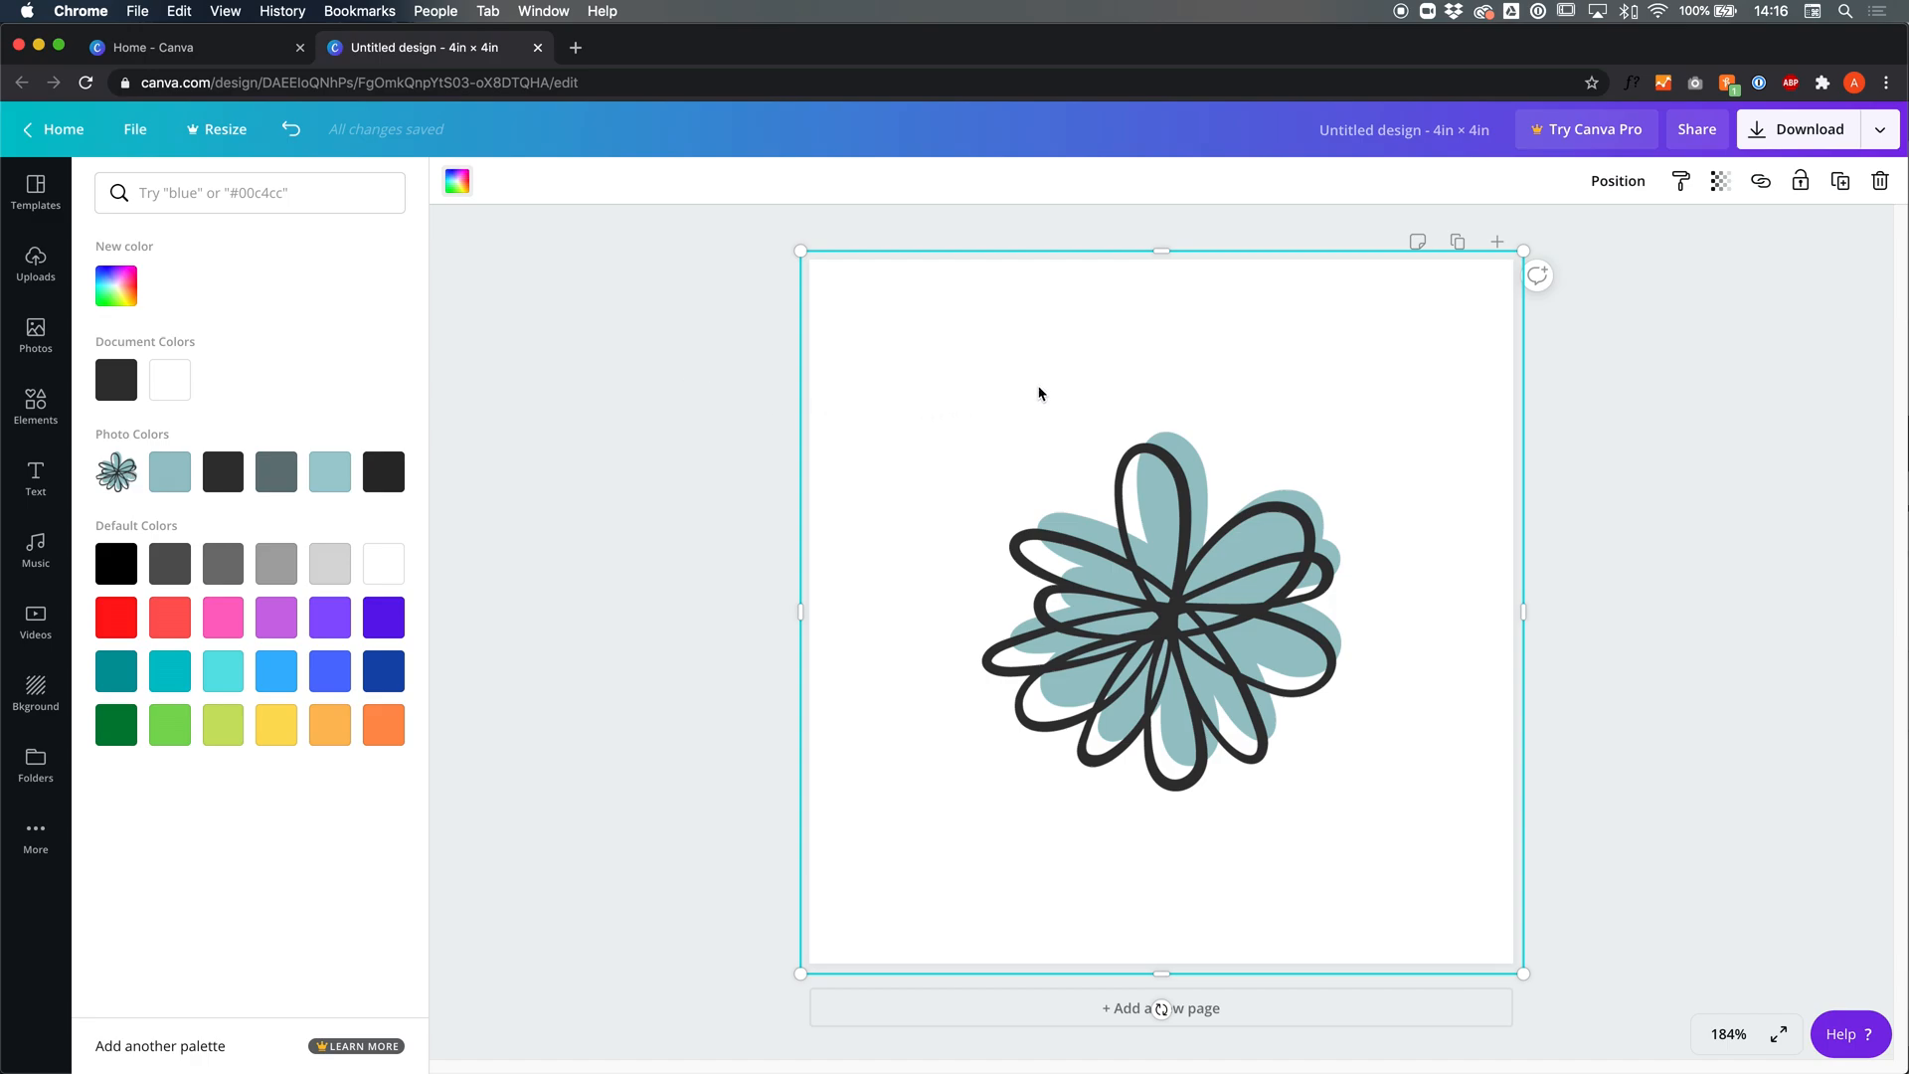
# Rename the design as Final-Logo-File
pyautogui.click(1450, 121)
pyautogui.press('BackSpace')
pyautogui.write('Final-')
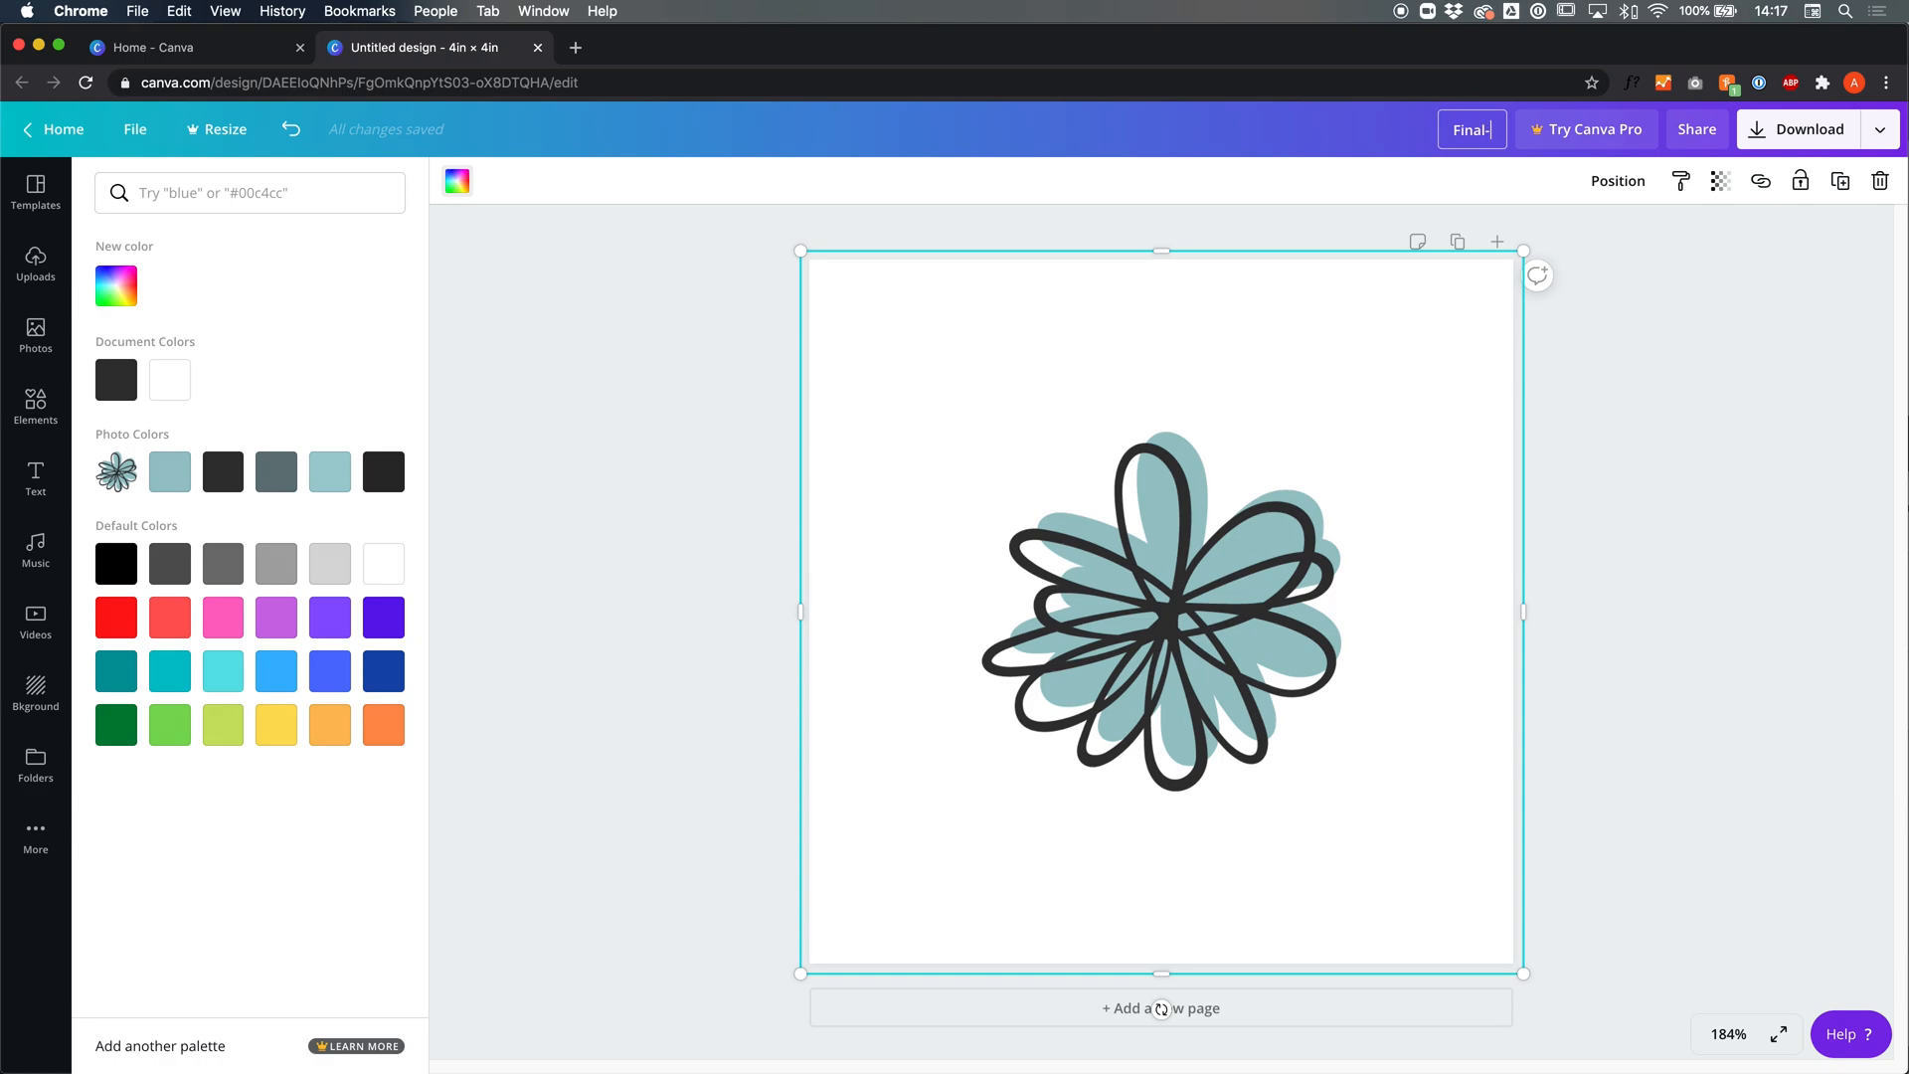
pyautogui.write('Logo-File')
# Download the design as a PNG file and dismiss the Canva Pro trial offer
pyautogui.click(1805, 130)
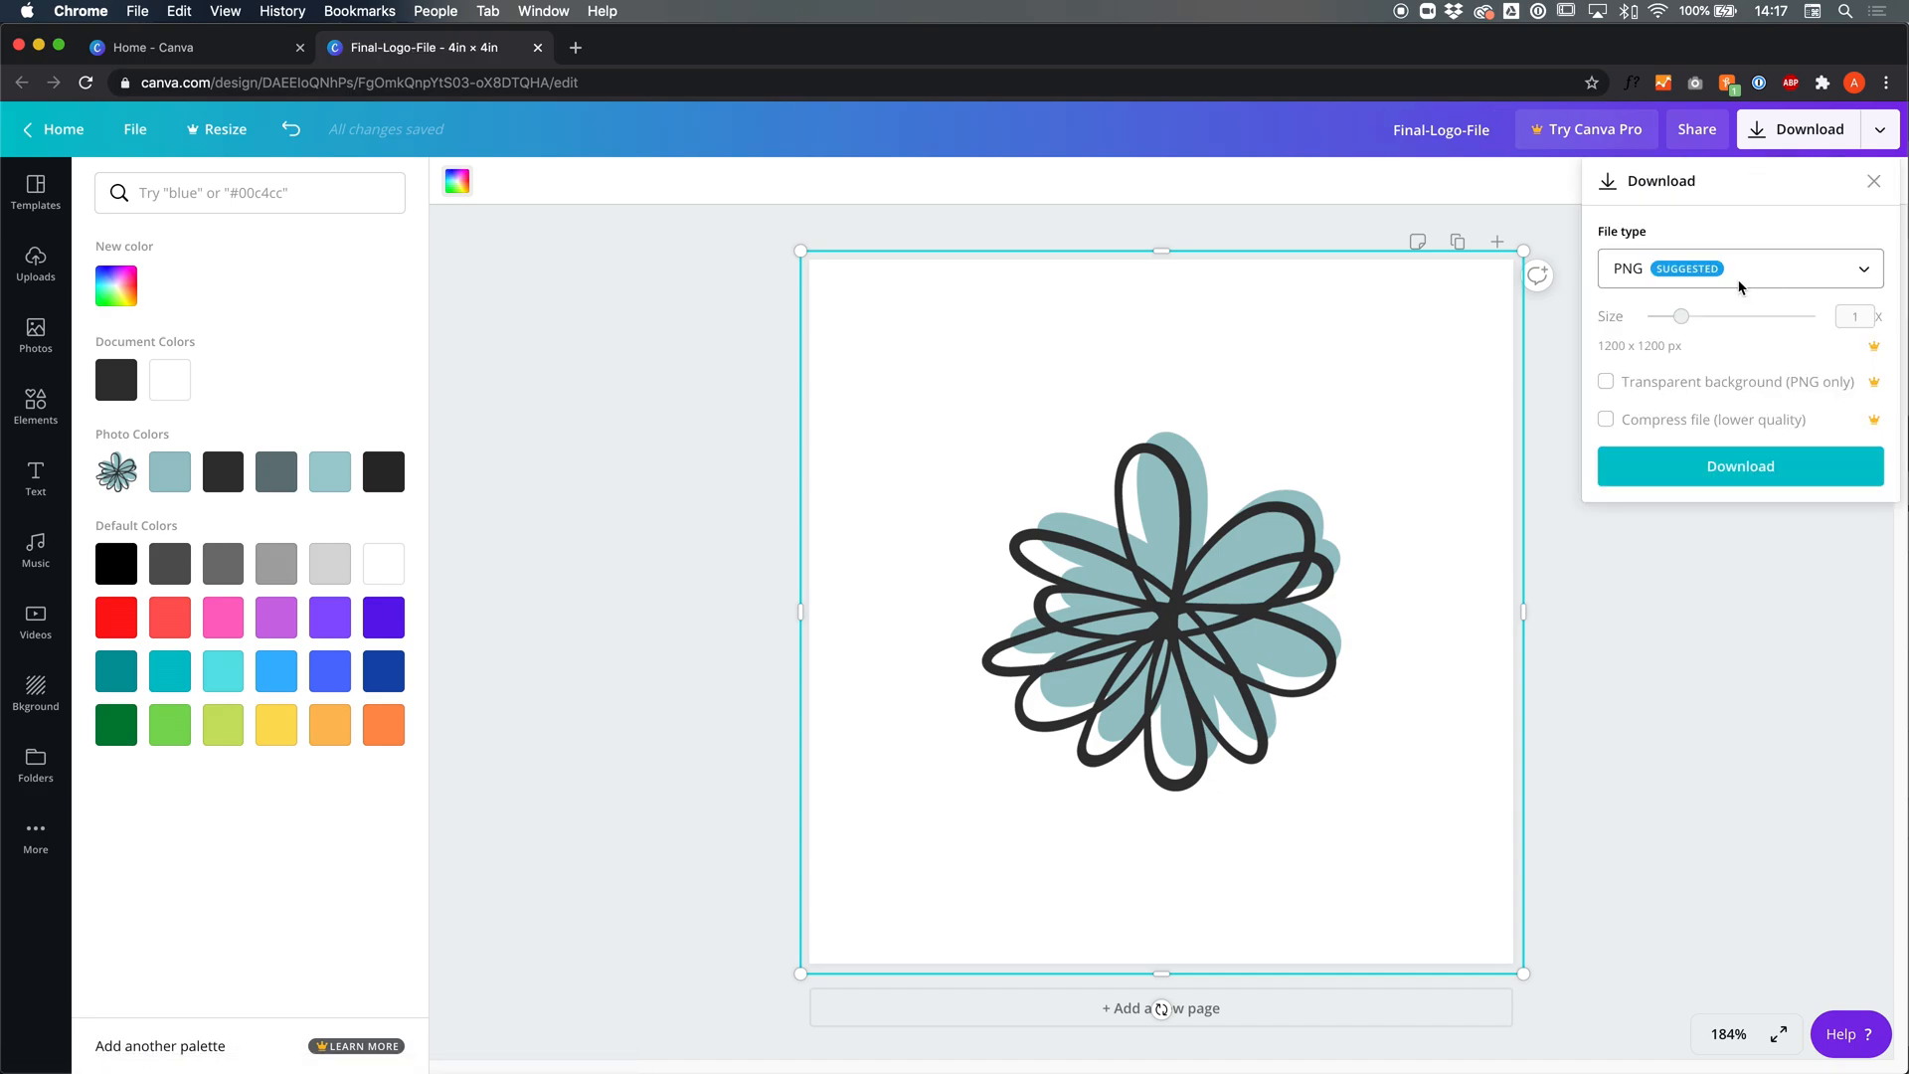
pyautogui.click(1806, 463)
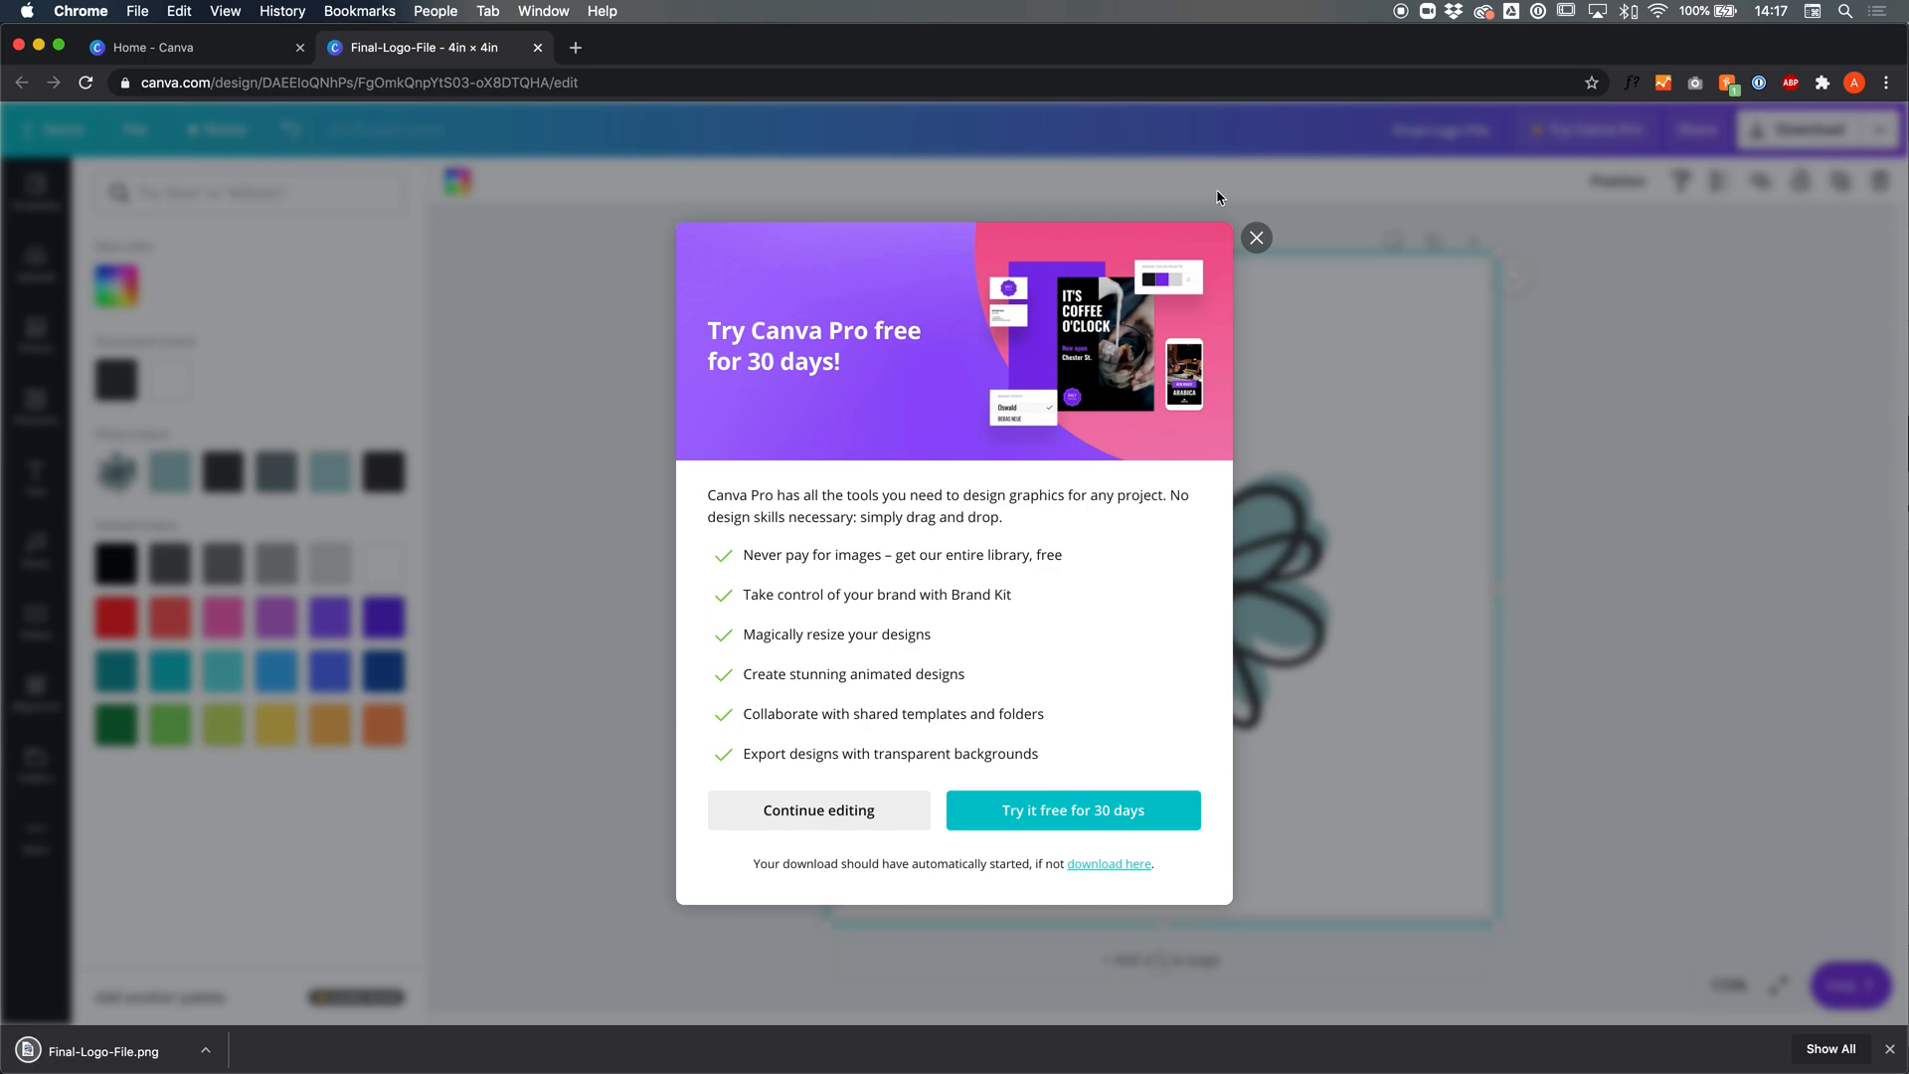
pyautogui.click(1258, 239)
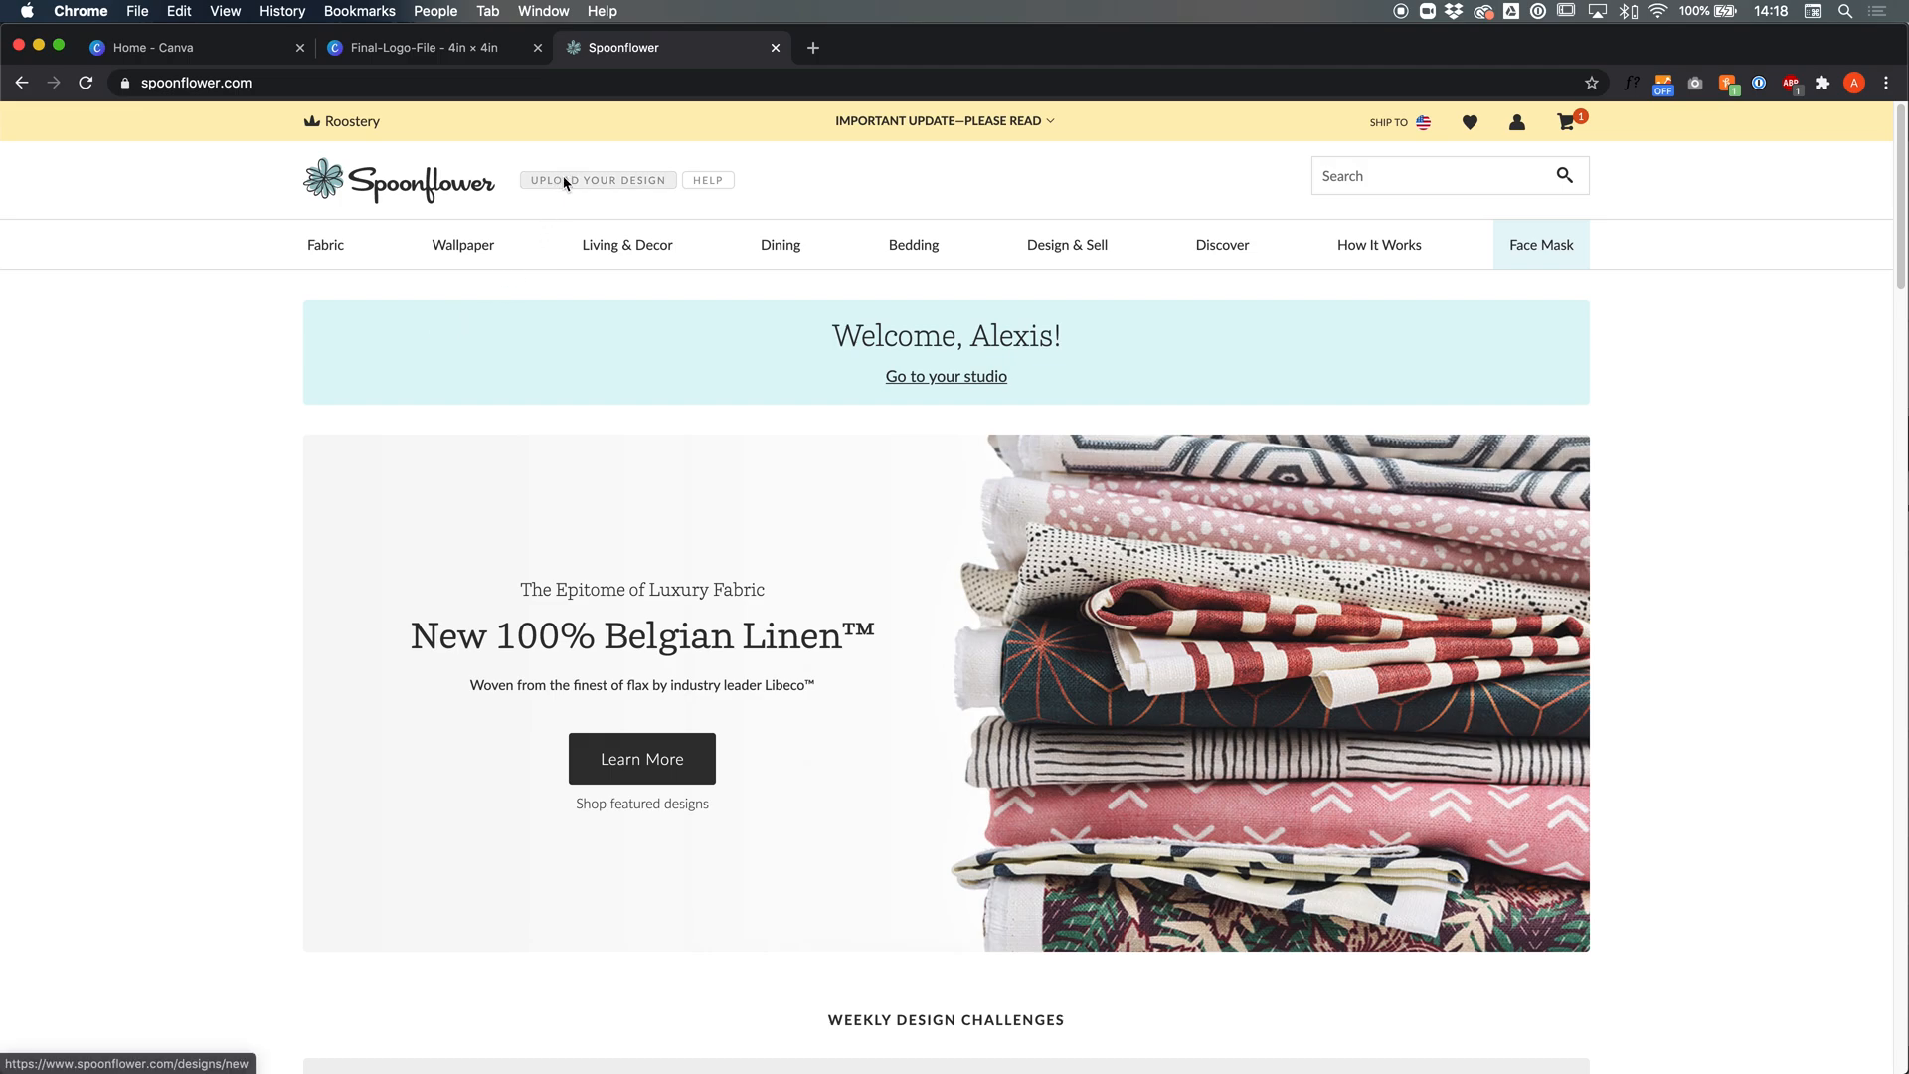
# Start a design upload on Spoonflower and choose Final-Logo-File.png from the Downloads folder
pyautogui.moveTo(1069, 250)
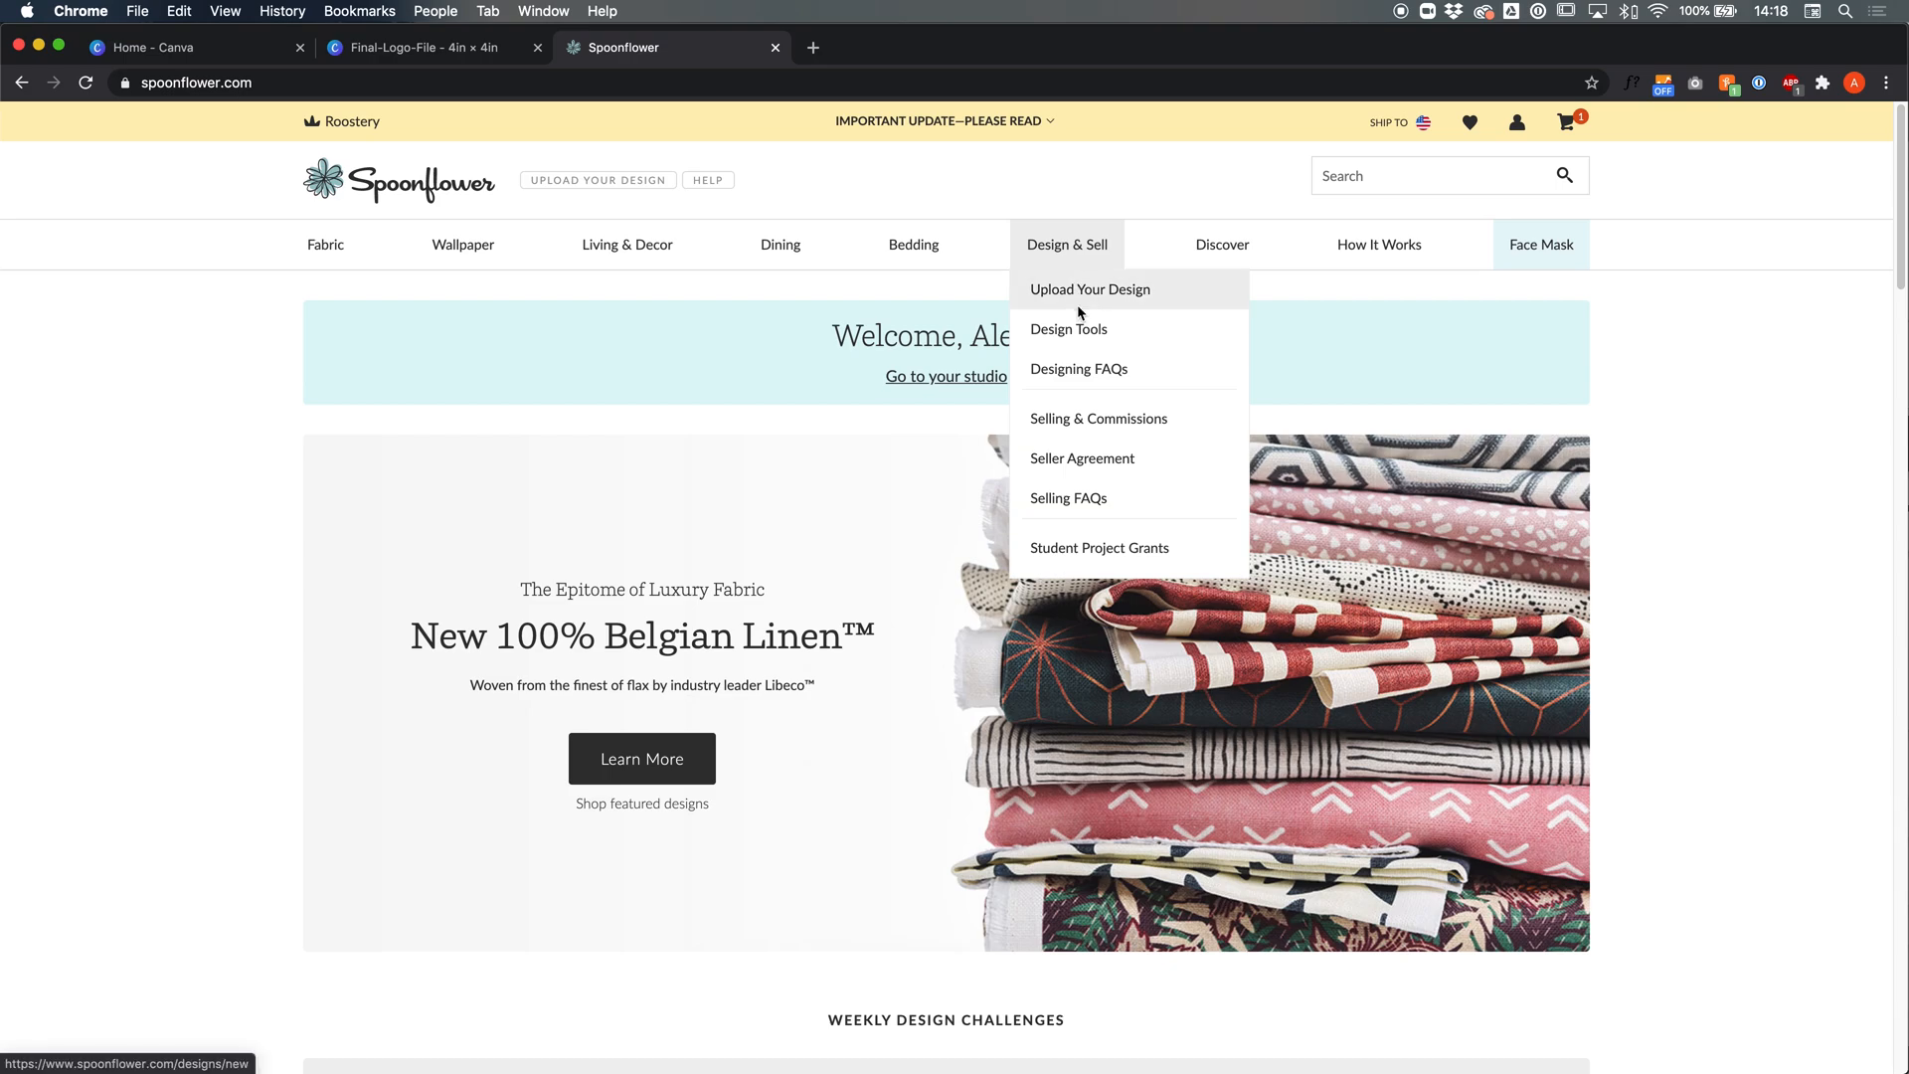
pyautogui.click(1078, 307)
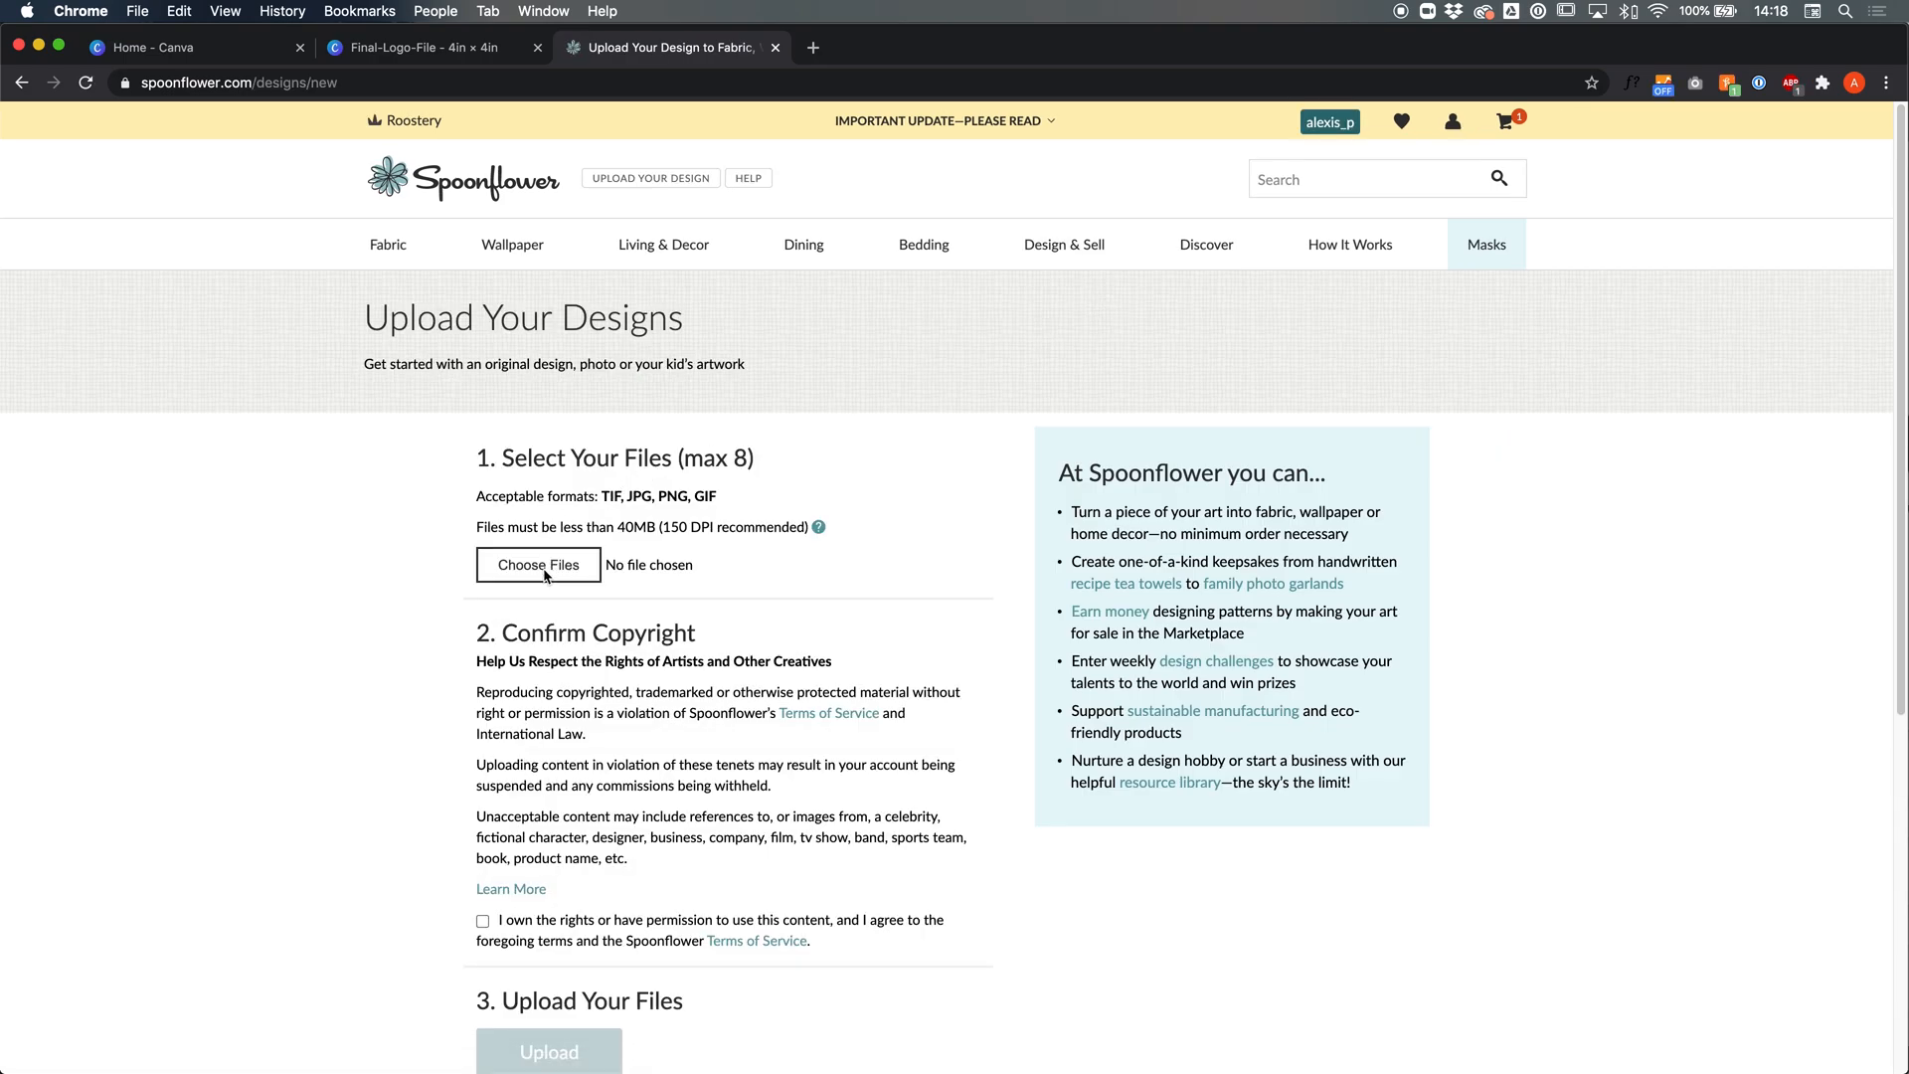
pyautogui.click(545, 575)
pyautogui.click(563, 175)
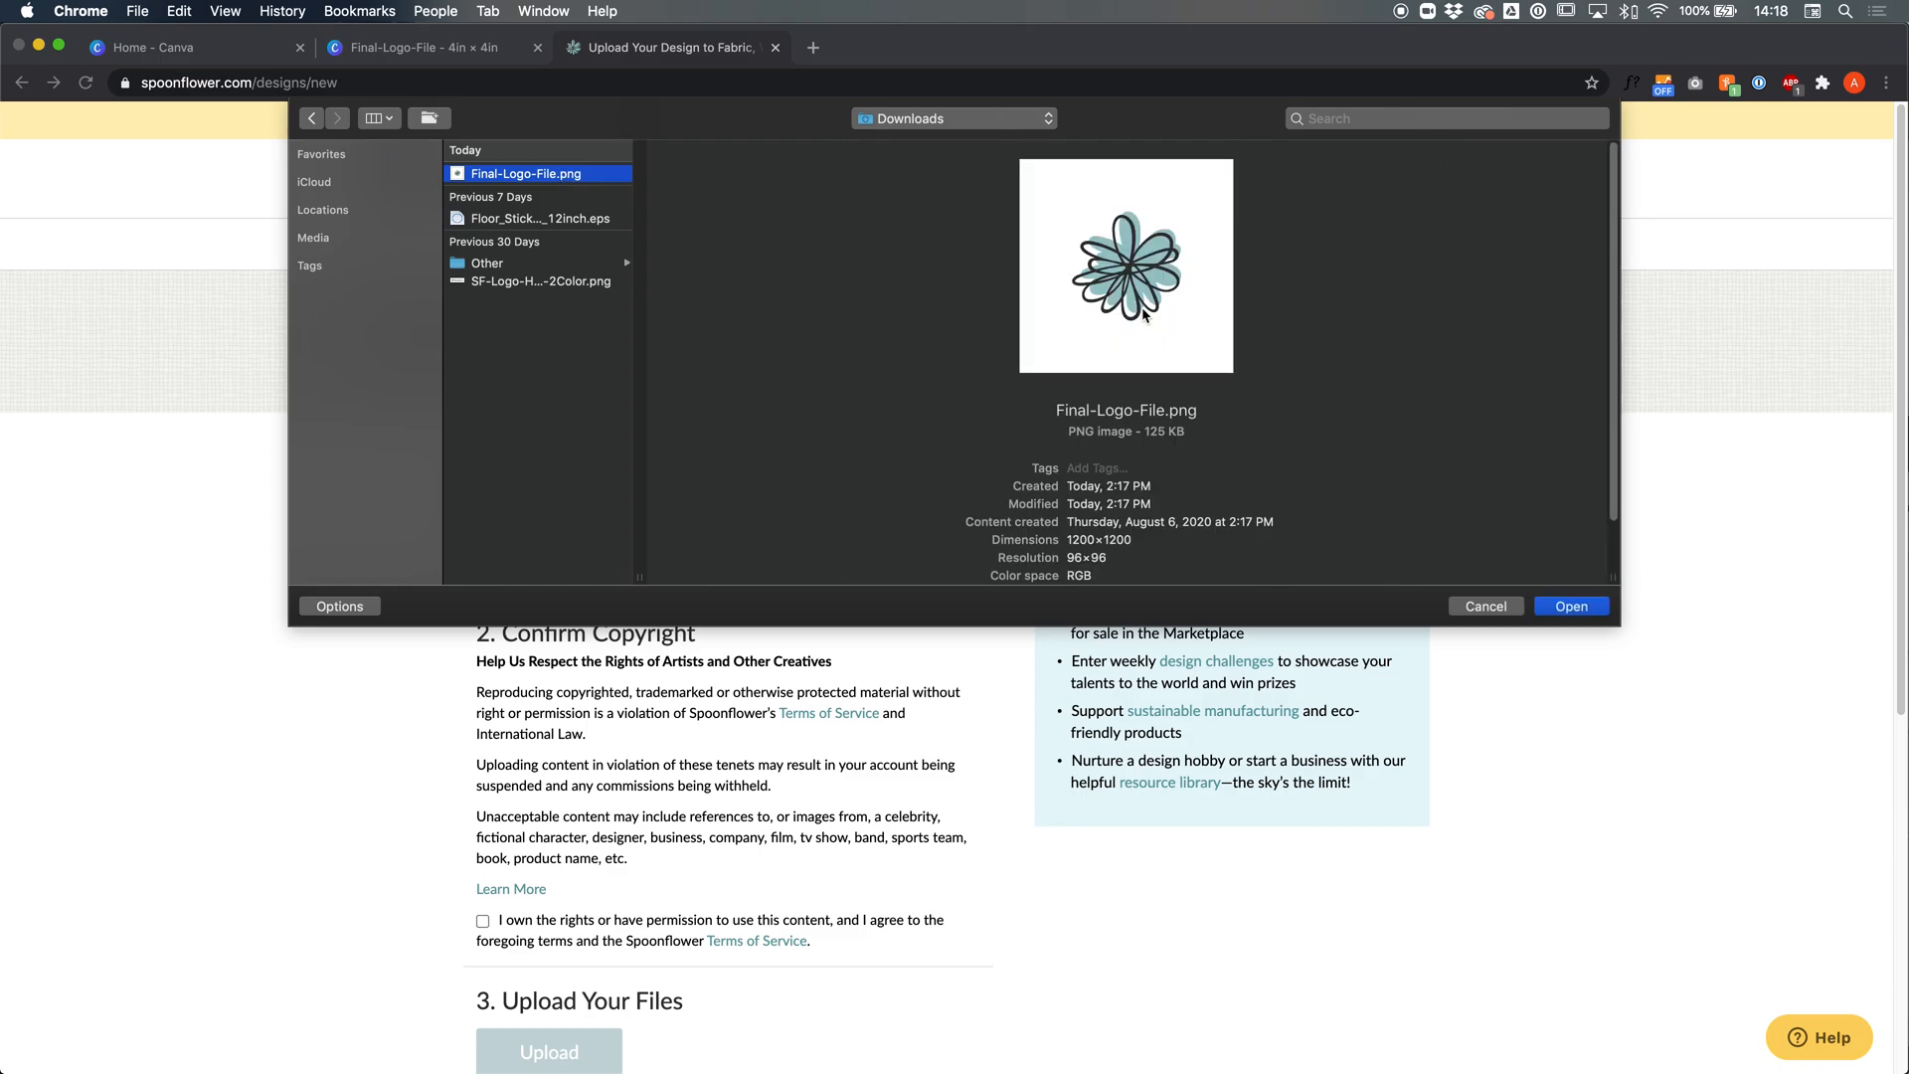
pyautogui.click(1572, 606)
# Confirm ownership of the content and agreement to the terms, and upload the chosen file
pyautogui.scroll(-3, 1567, 602)
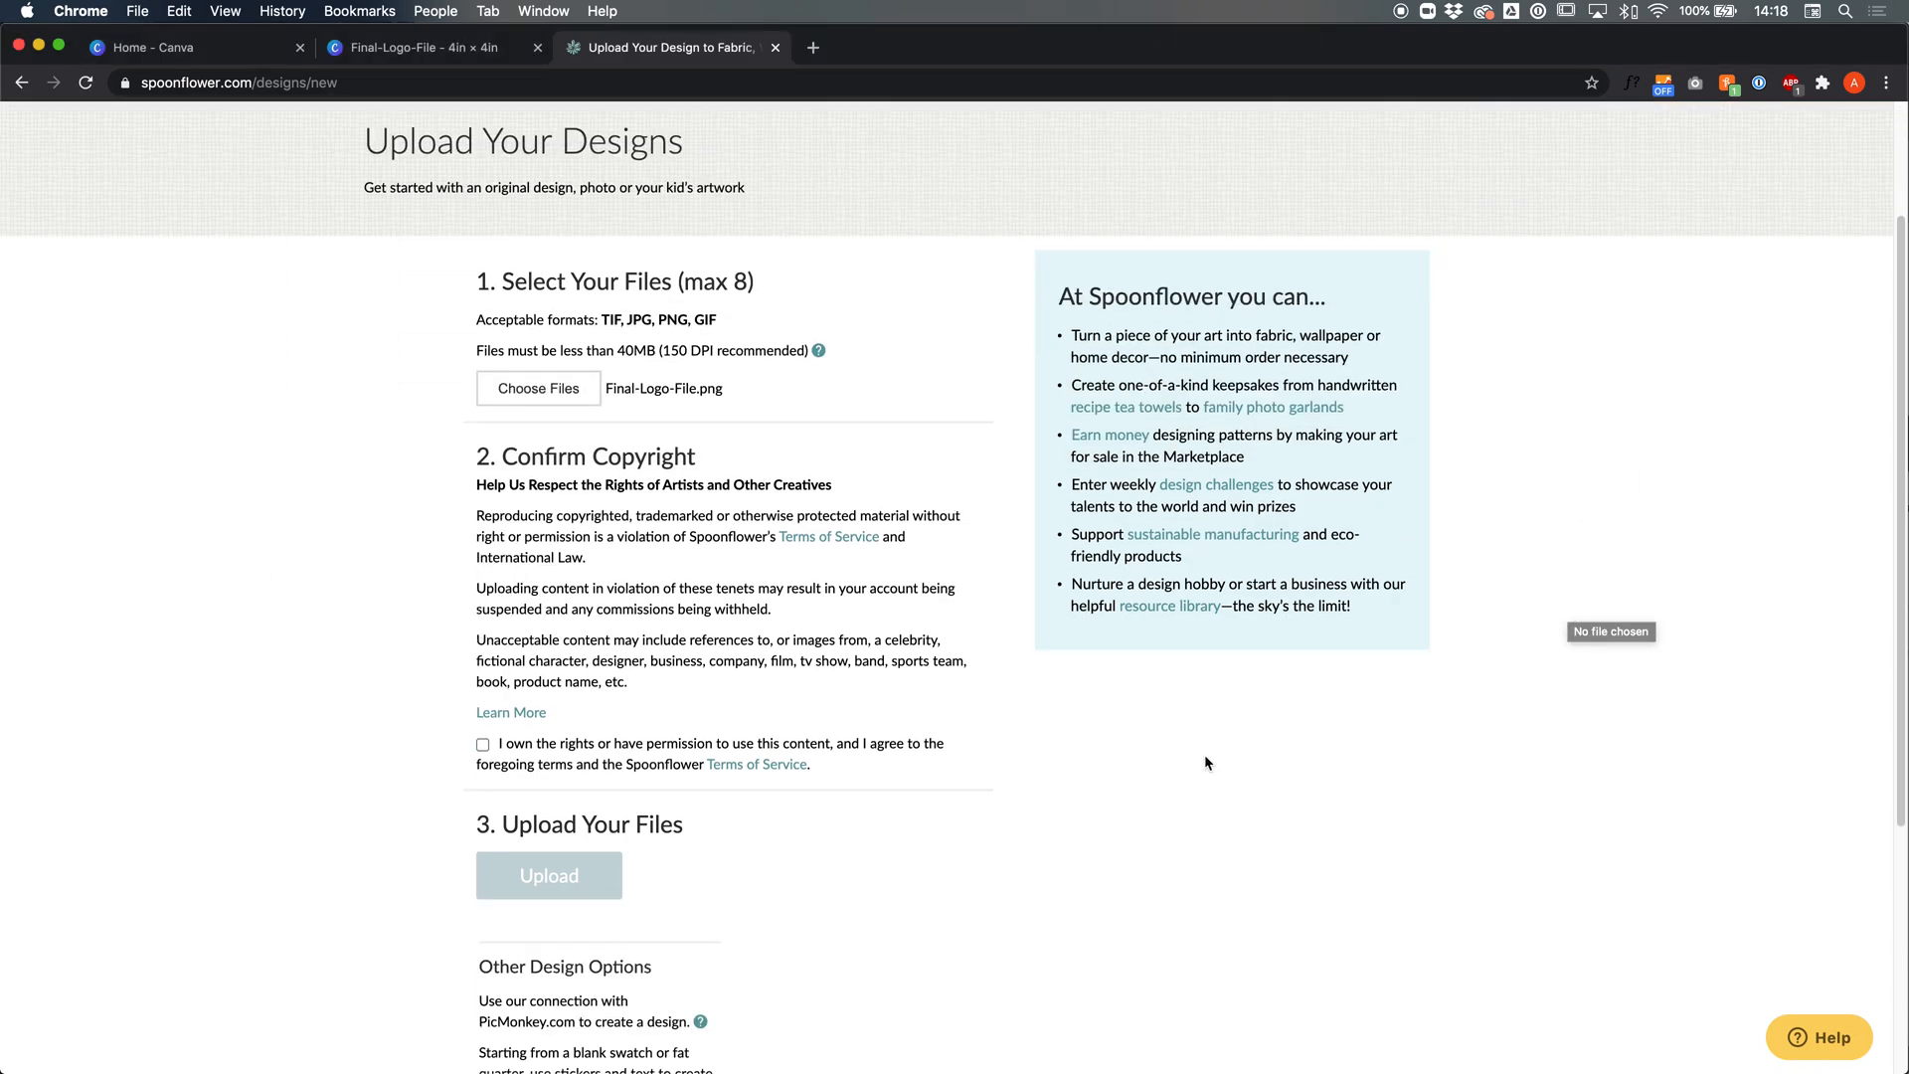
pyautogui.click(483, 743)
pyautogui.click(592, 878)
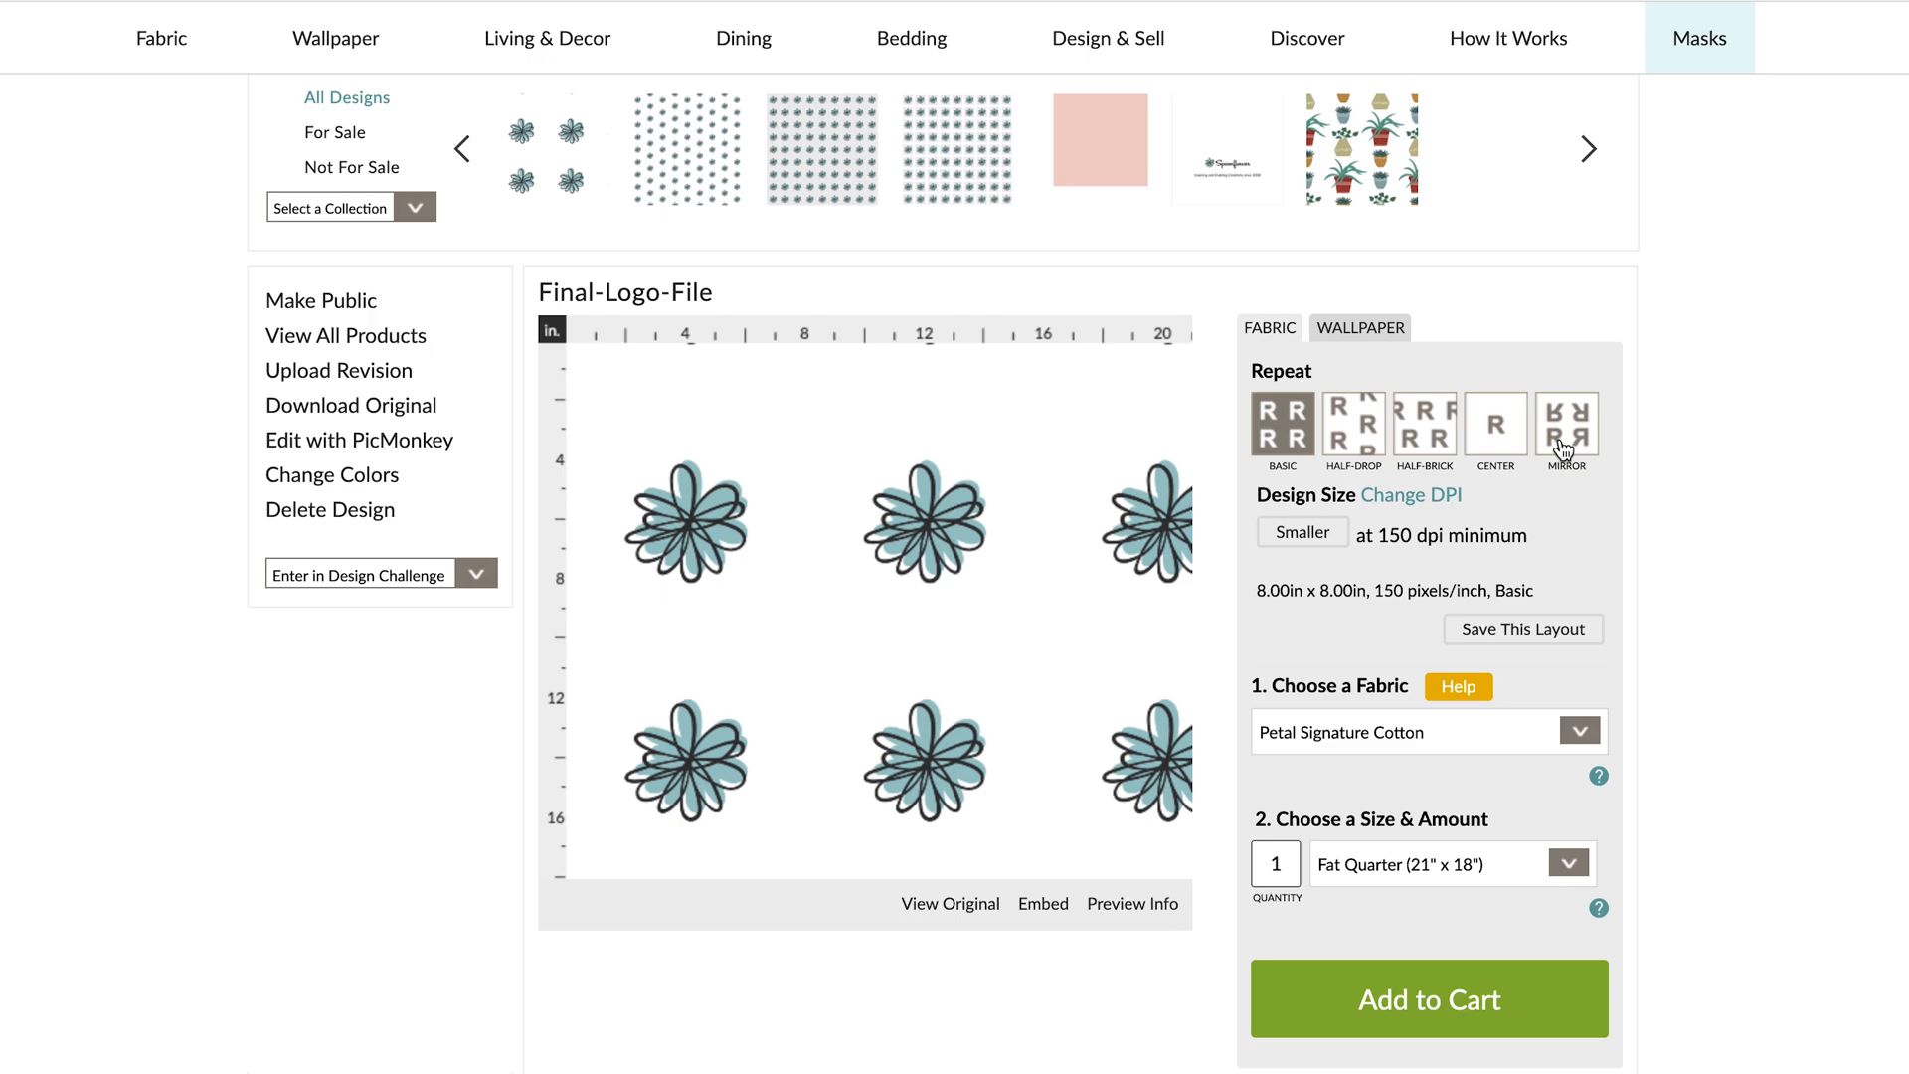
# Set the logo fabric's repeat to Half-Drop and reduce the design size to 2in x 2in at 600 pixels/inch
pyautogui.click(1362, 437)
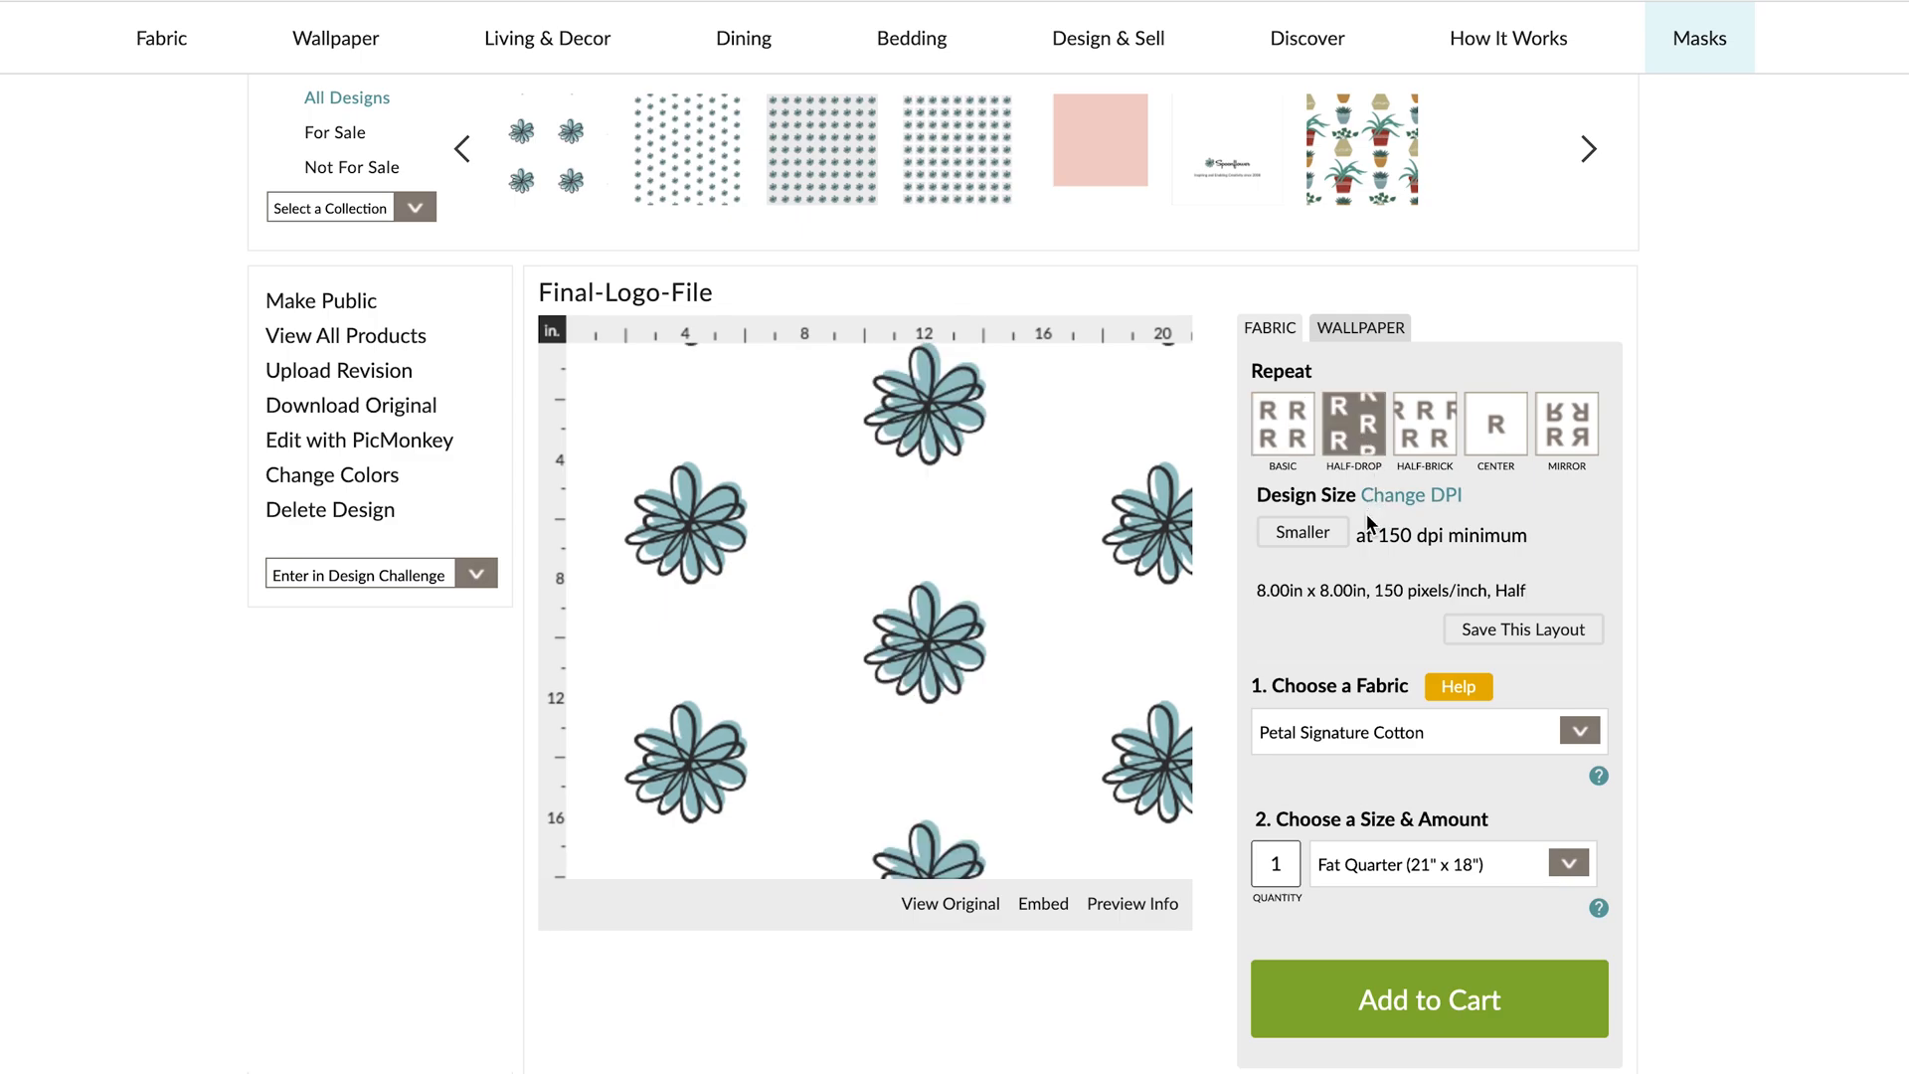
pyautogui.moveTo(1250, 589)
pyautogui.mouseDown()
pyautogui.moveTo(1309, 591)
pyautogui.moveTo(1258, 587)
pyautogui.mouseUp()
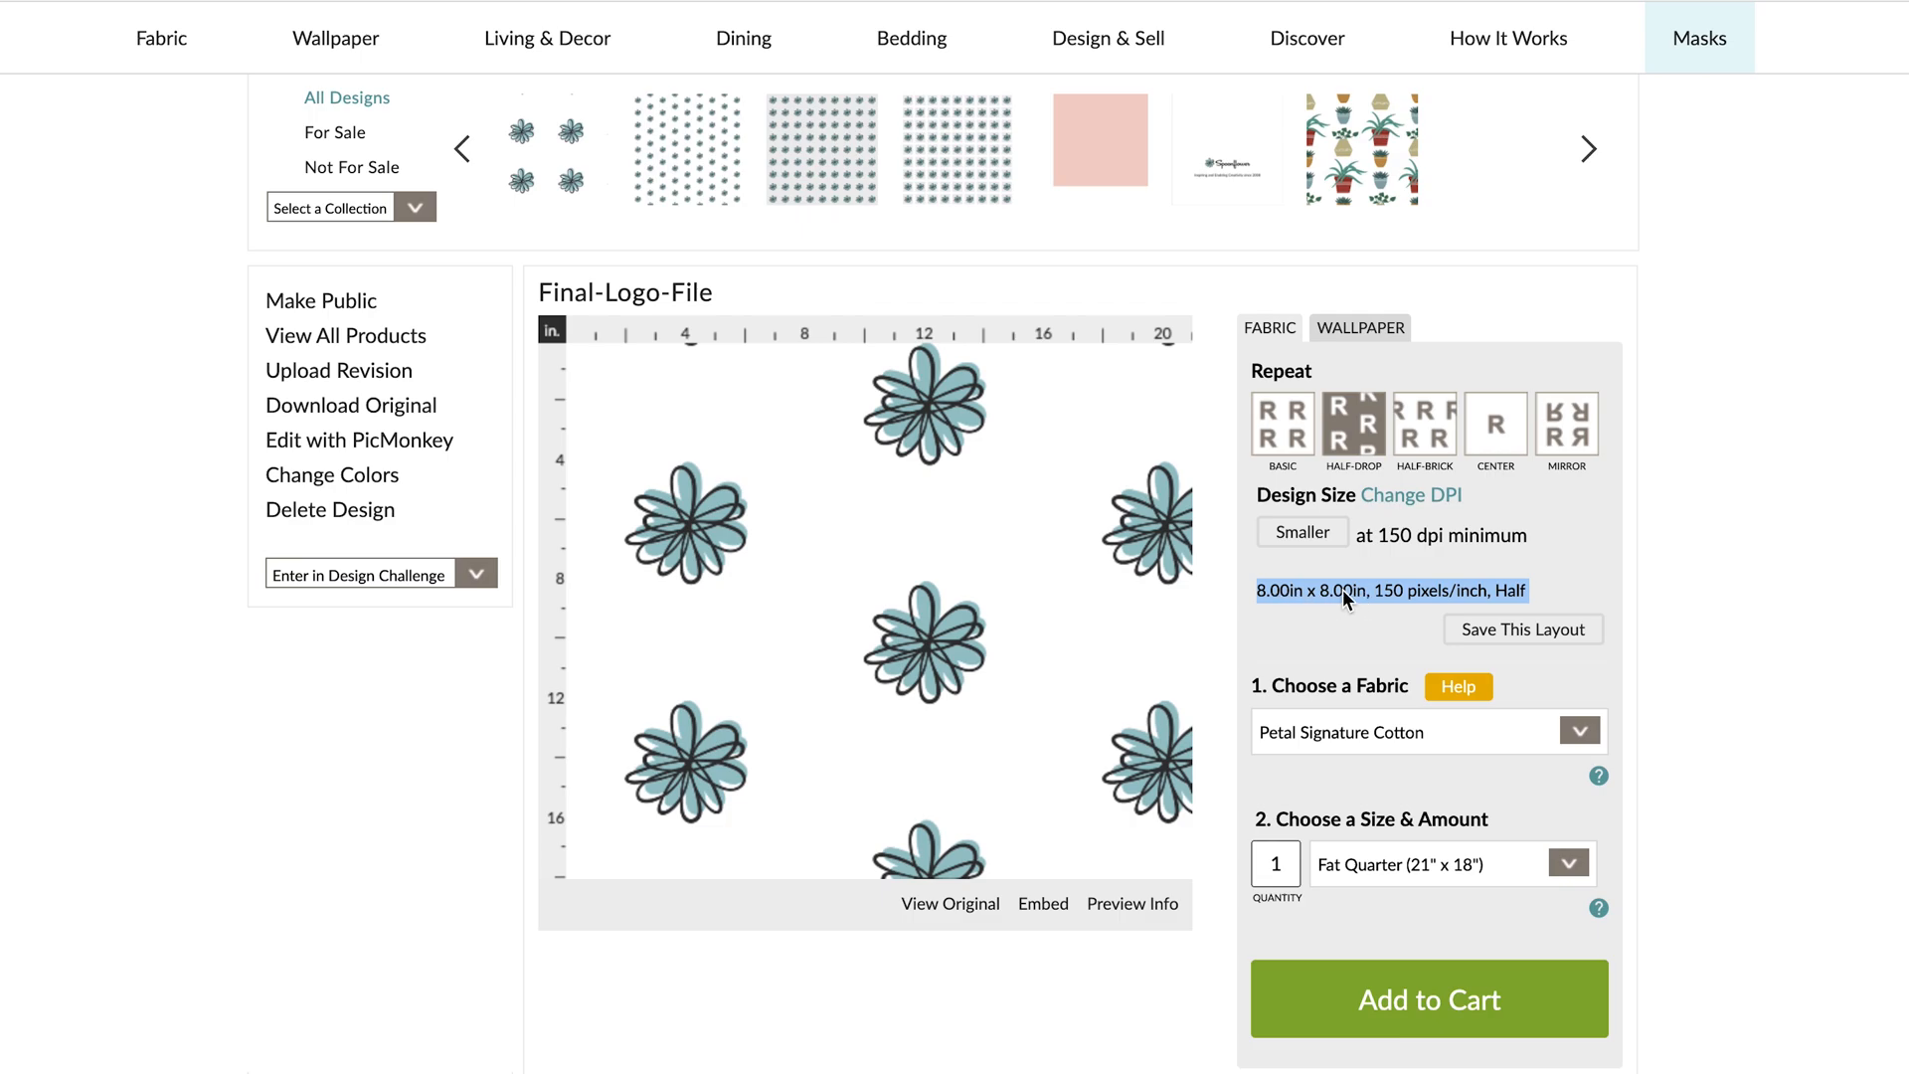
pyautogui.click(1303, 532)
pyautogui.click(1332, 533)
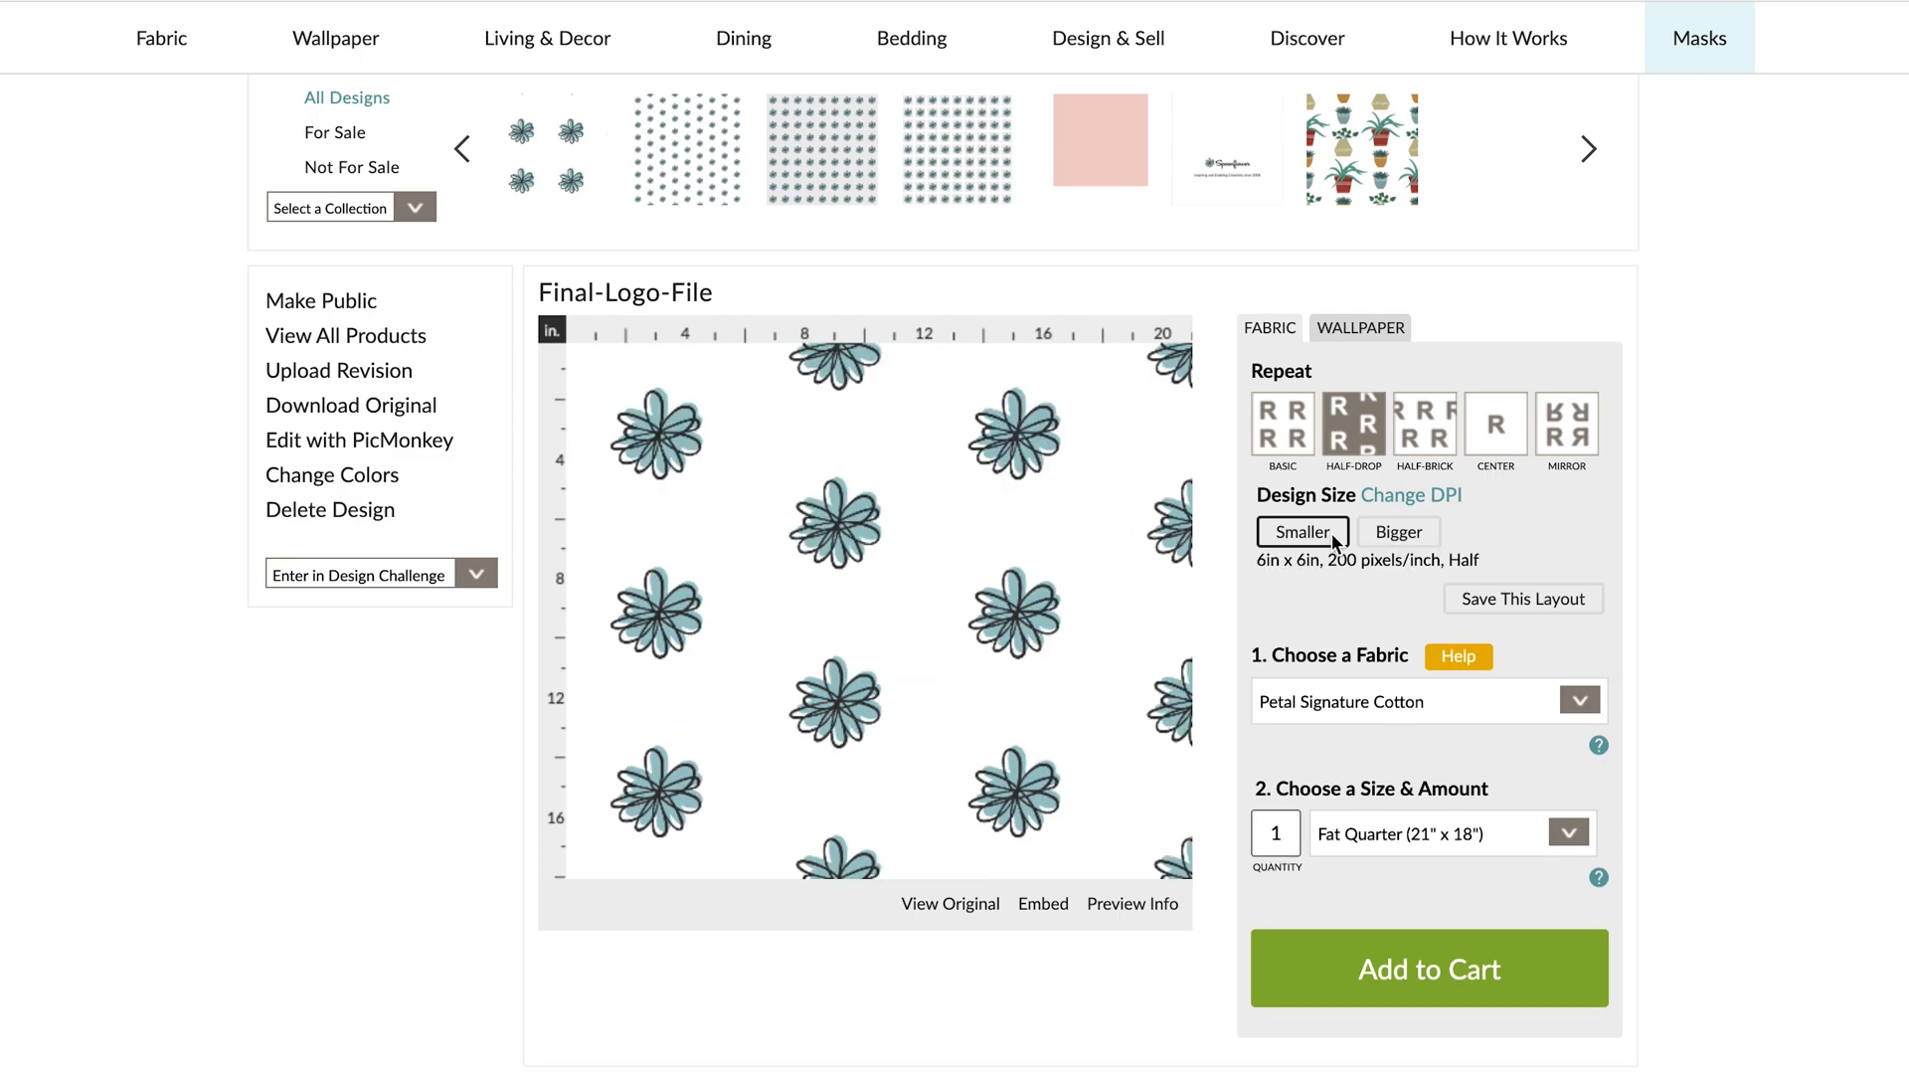
pyautogui.click(1333, 533)
pyautogui.click(1332, 533)
pyautogui.click(1333, 533)
pyautogui.click(1333, 533)
pyautogui.click(1332, 533)
pyautogui.click(1333, 533)
pyautogui.click(1333, 533)
pyautogui.click(1332, 533)
pyautogui.click(1332, 533)
pyautogui.click(1333, 533)
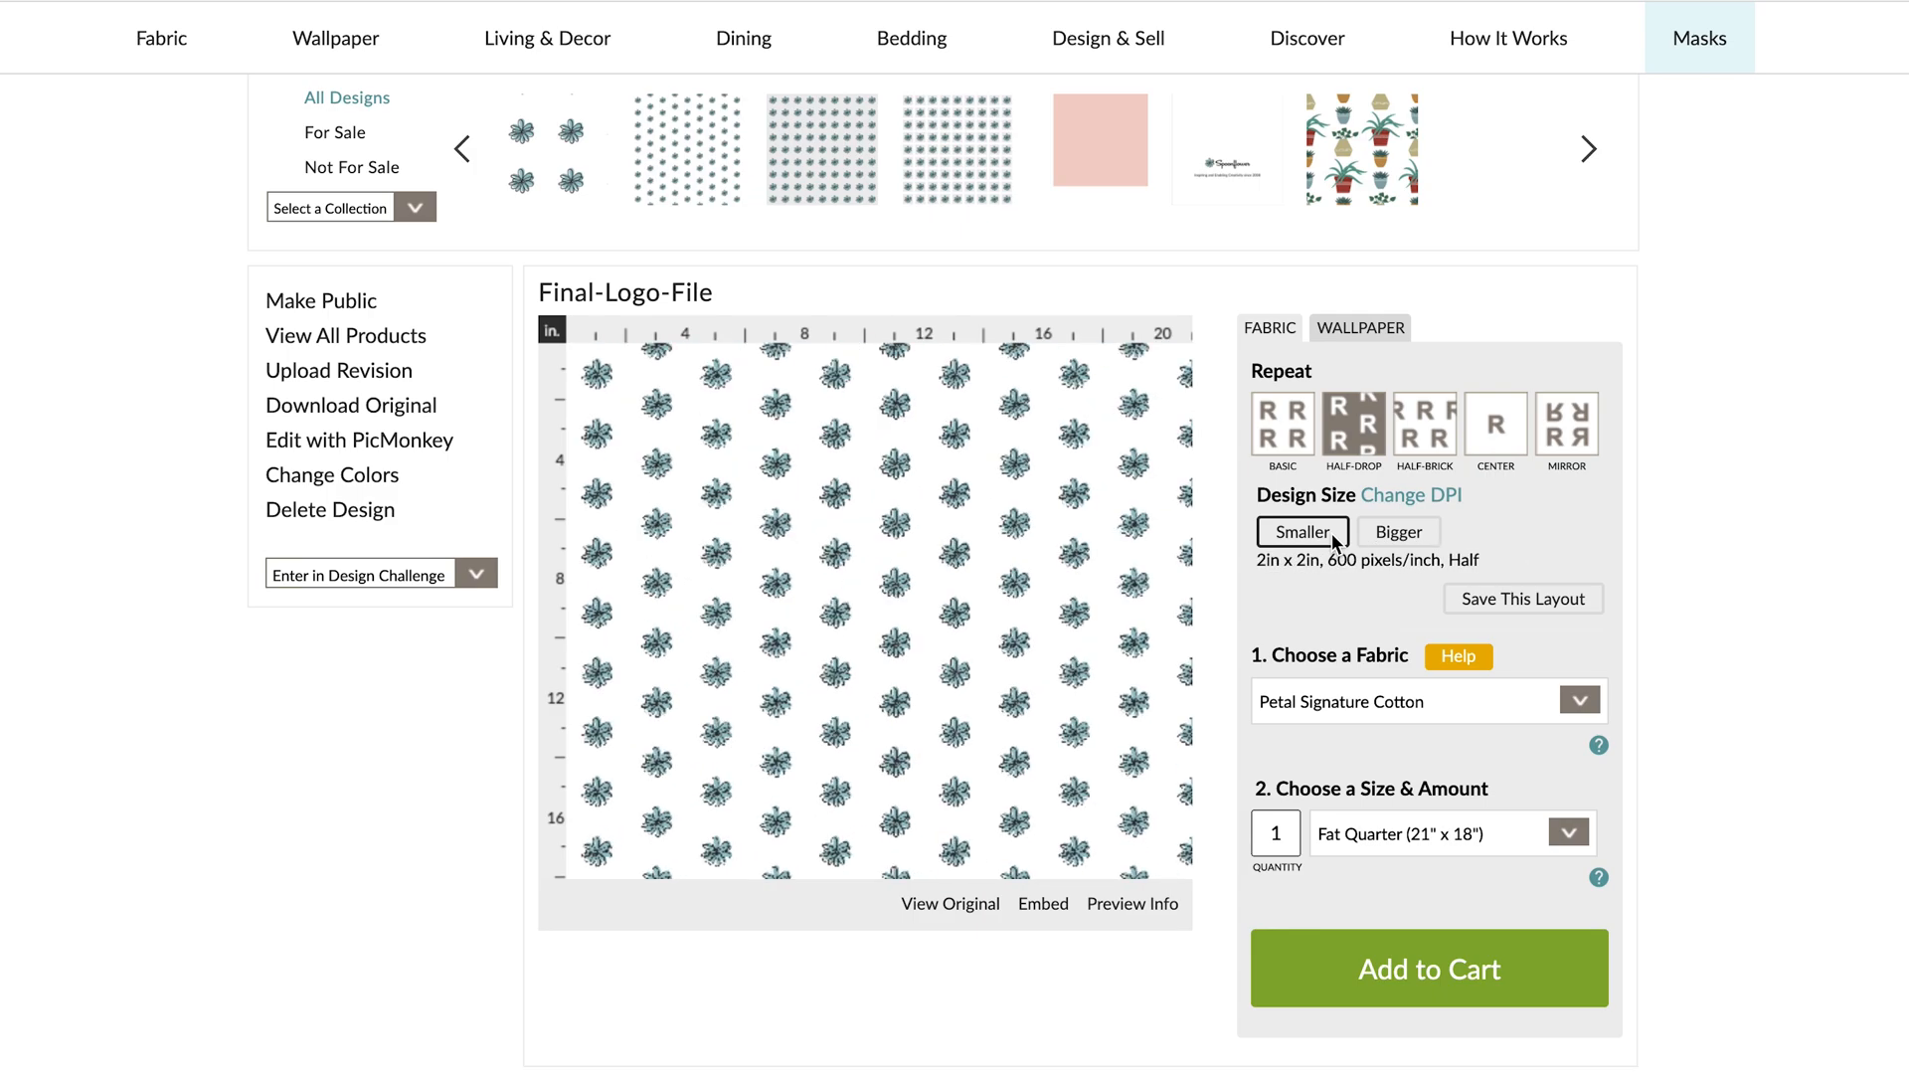
# Check the design size of the half-drop pattern and save this layout
pyautogui.moveTo(1257, 560); pyautogui.dragTo(1340, 562)
pyautogui.click(1346, 600)
pyautogui.click(1549, 612)
# View all products made with the logo pattern and open the Fabric Face Mask among the masks
pyautogui.click(403, 350)
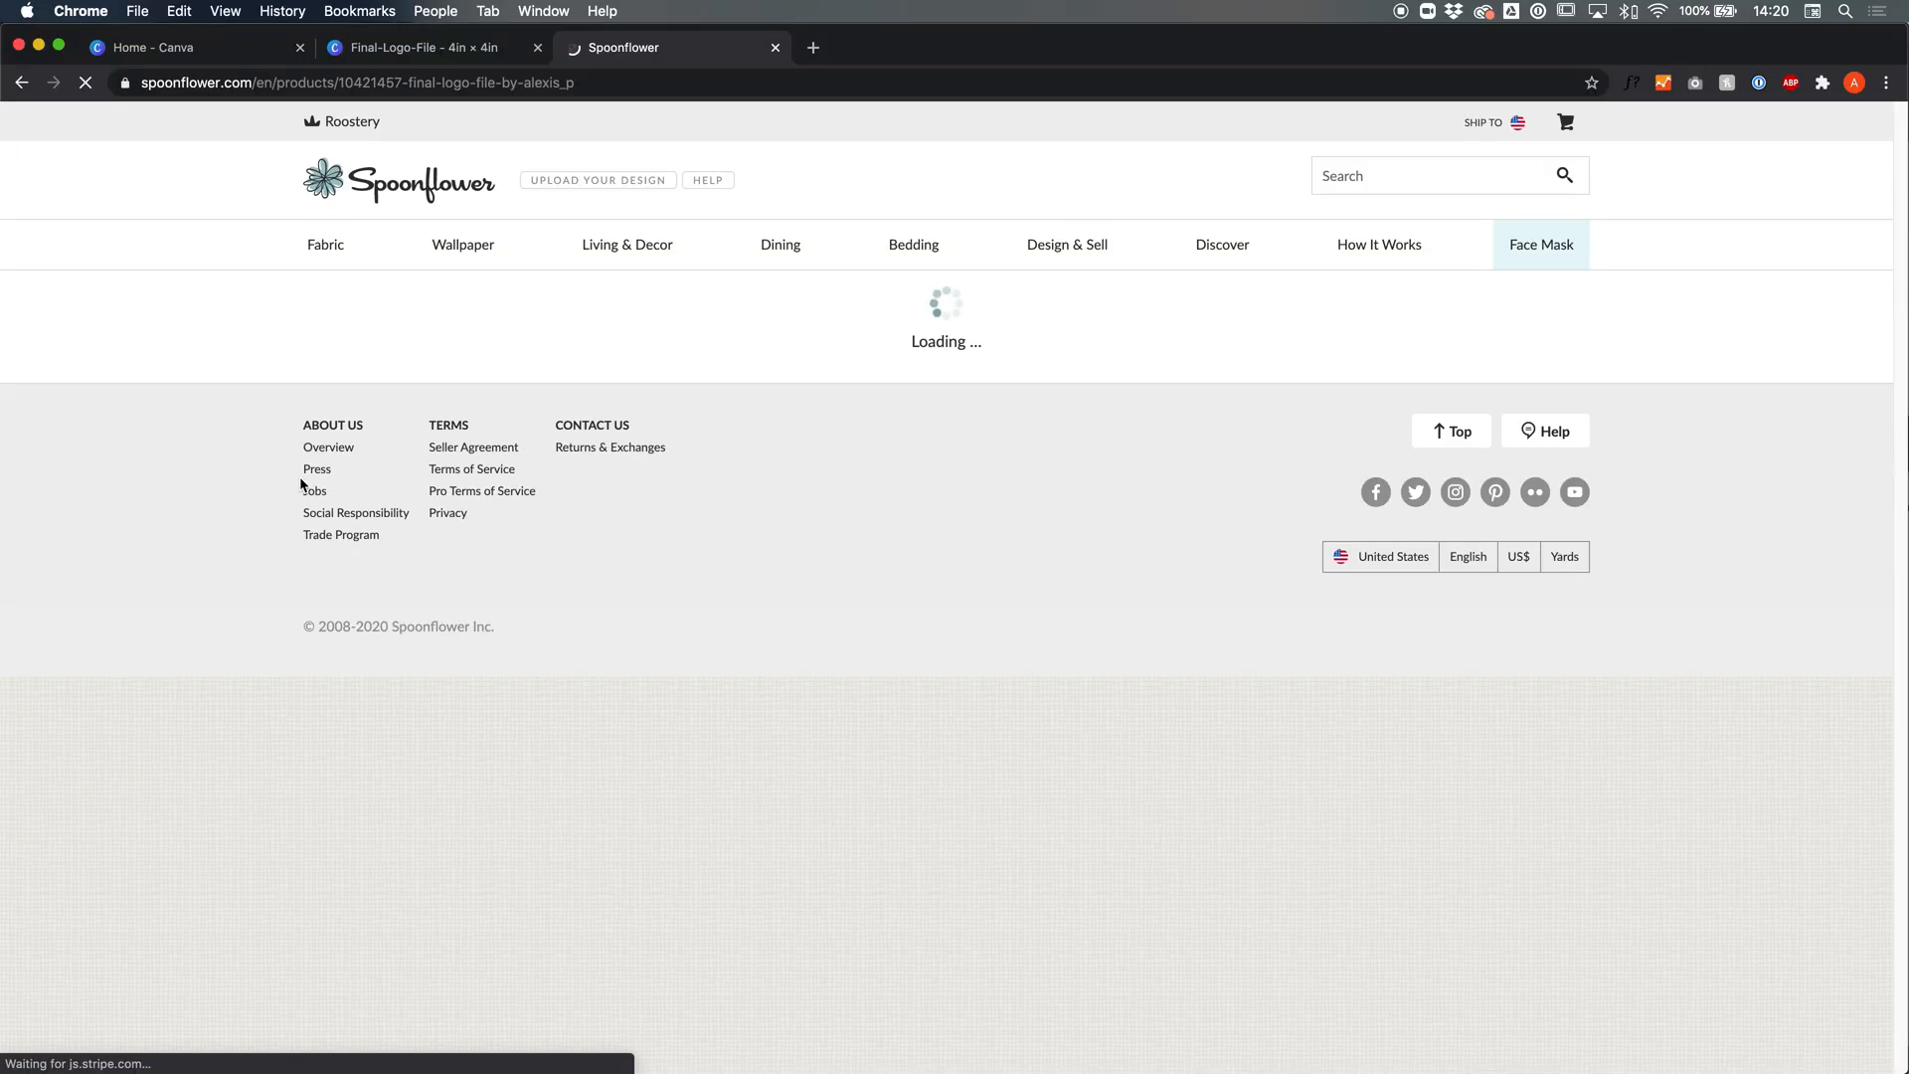
pyautogui.scroll(-5, 300, 480)
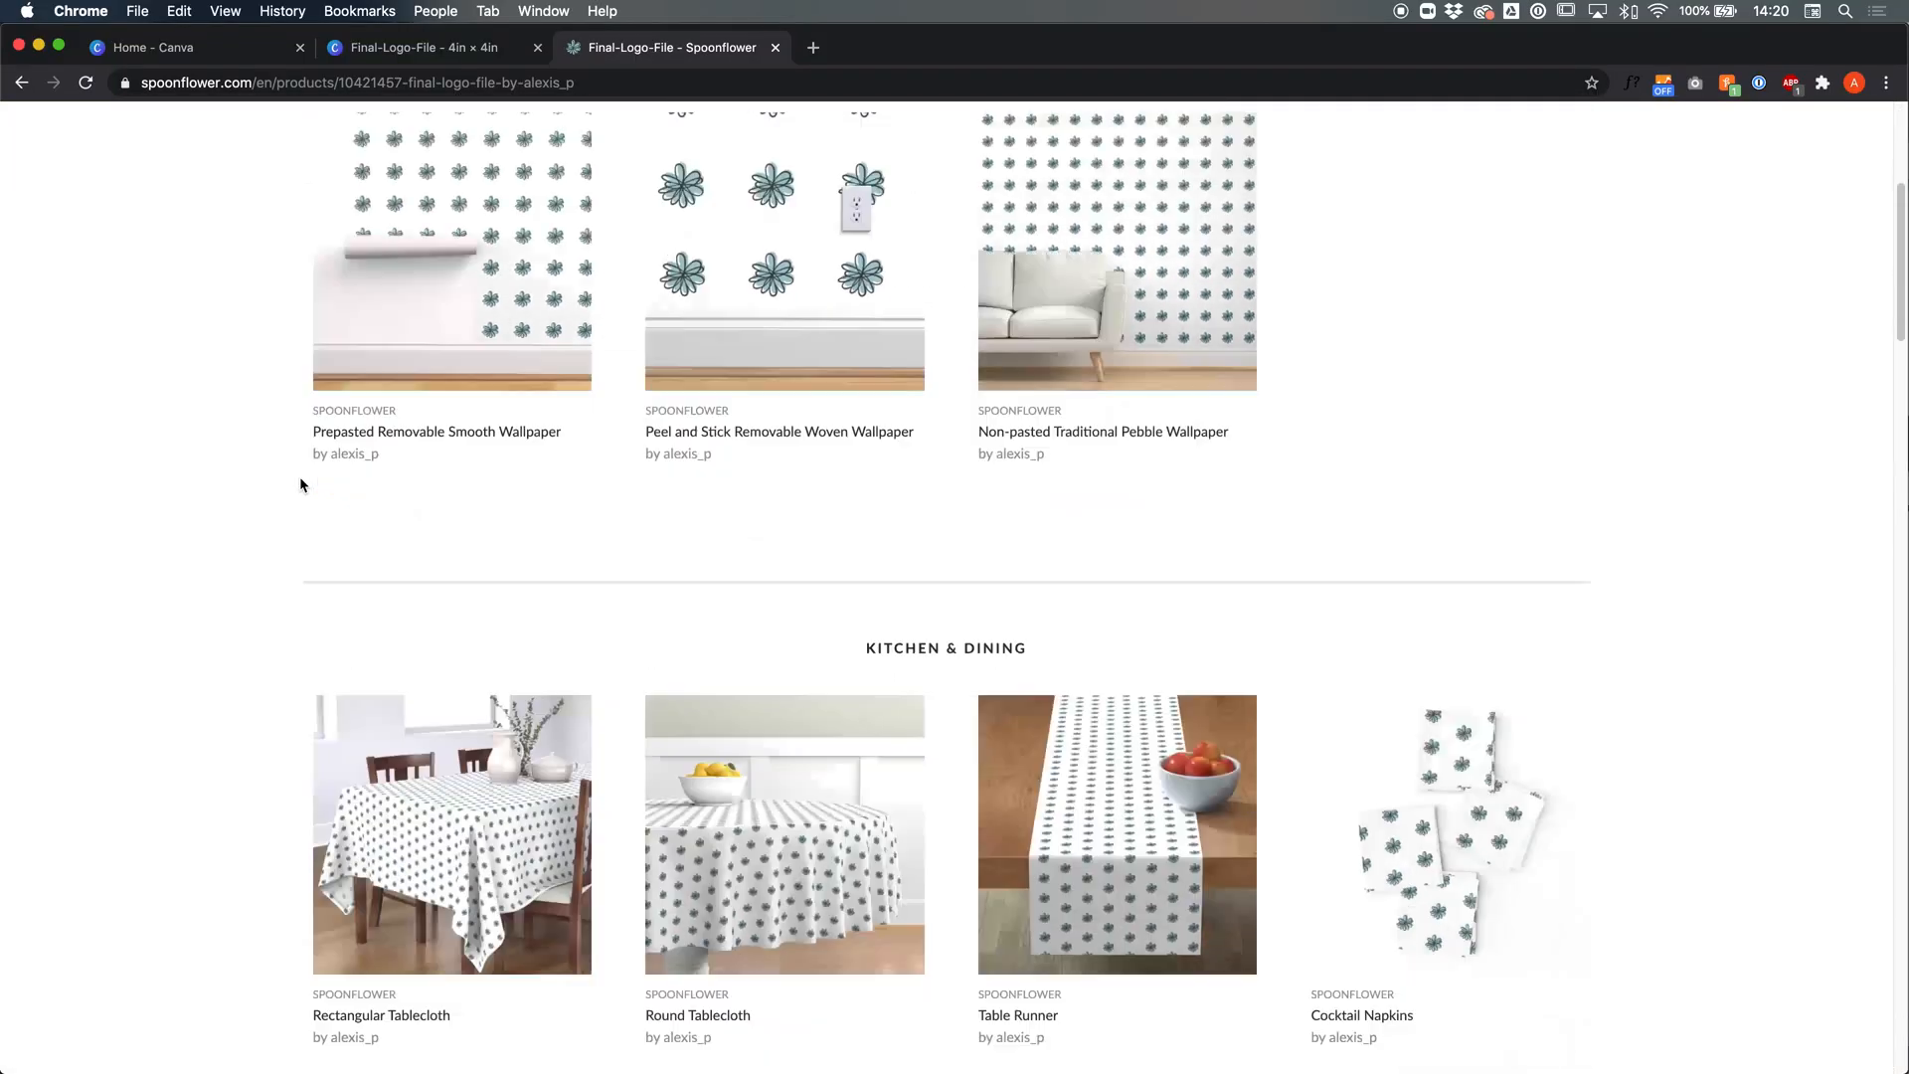
pyautogui.scroll(-15, 301, 479)
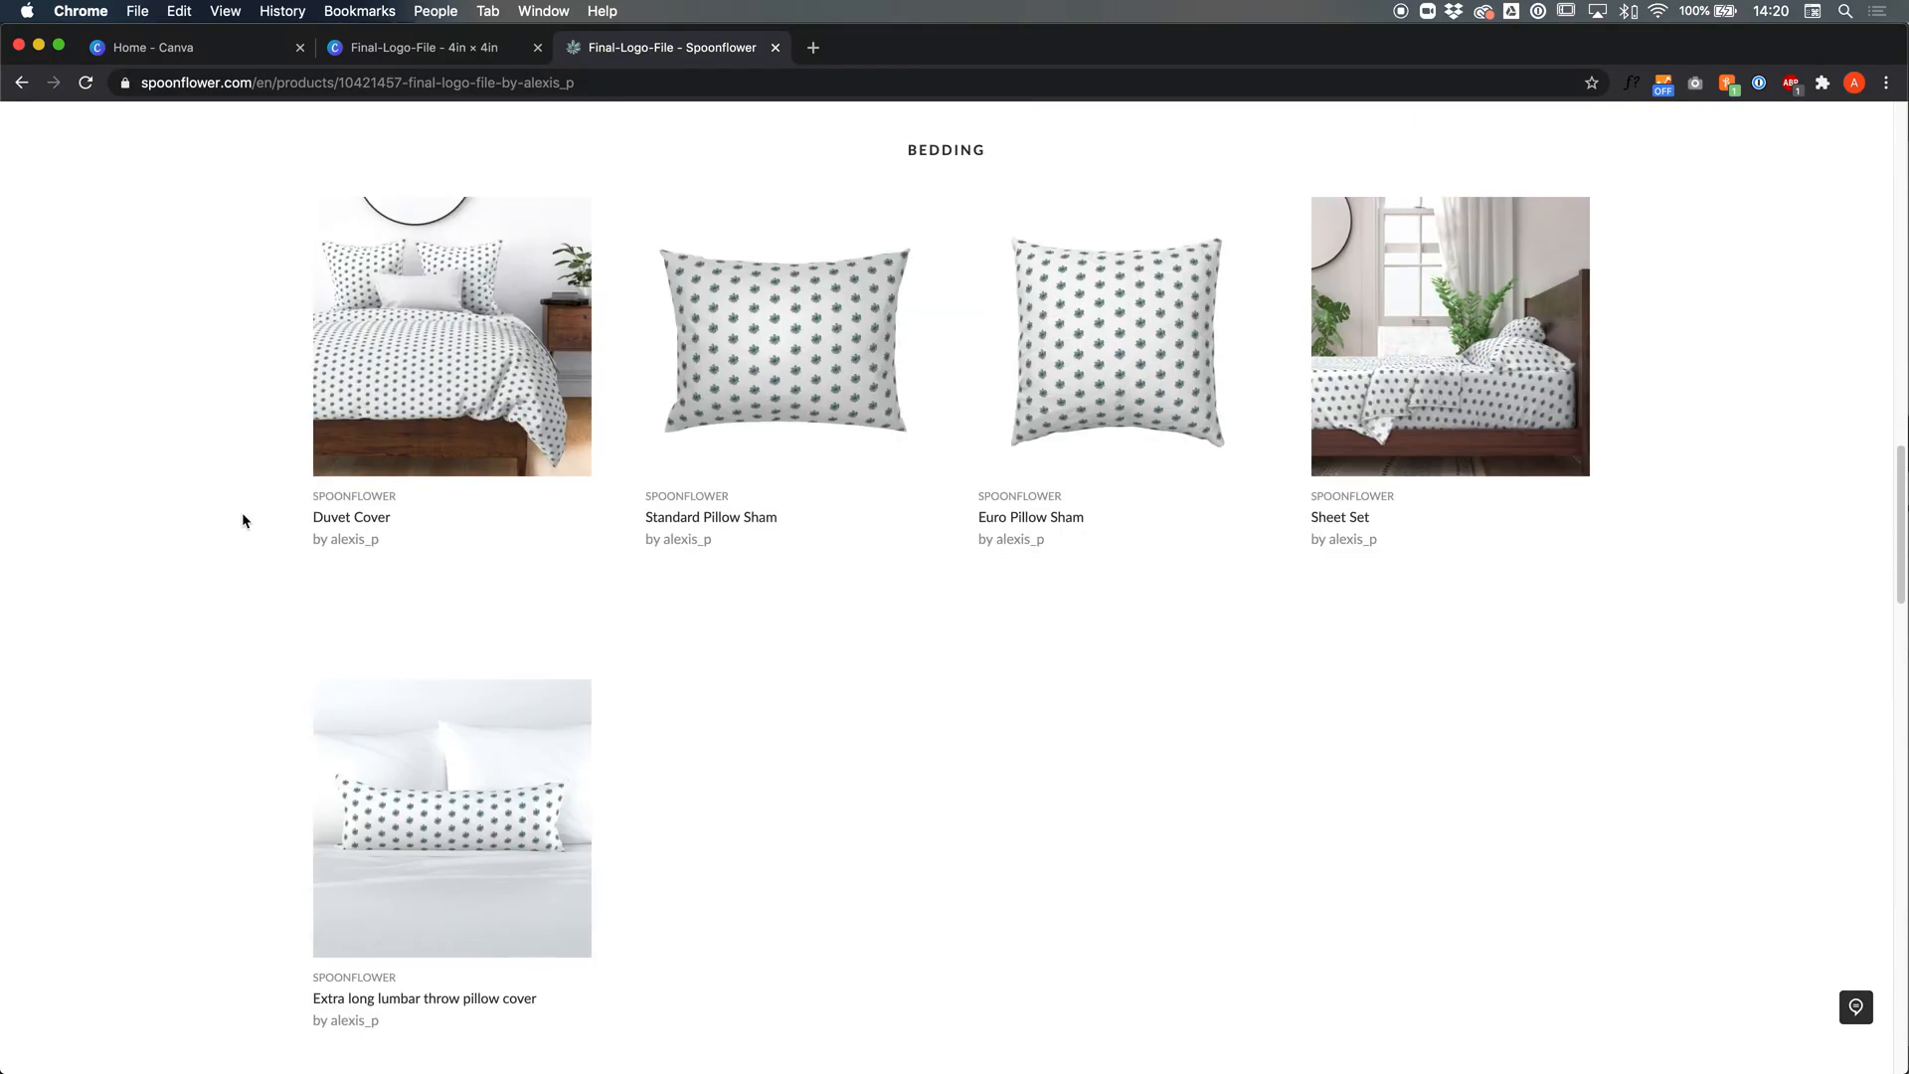
pyautogui.scroll(-15, 241, 517)
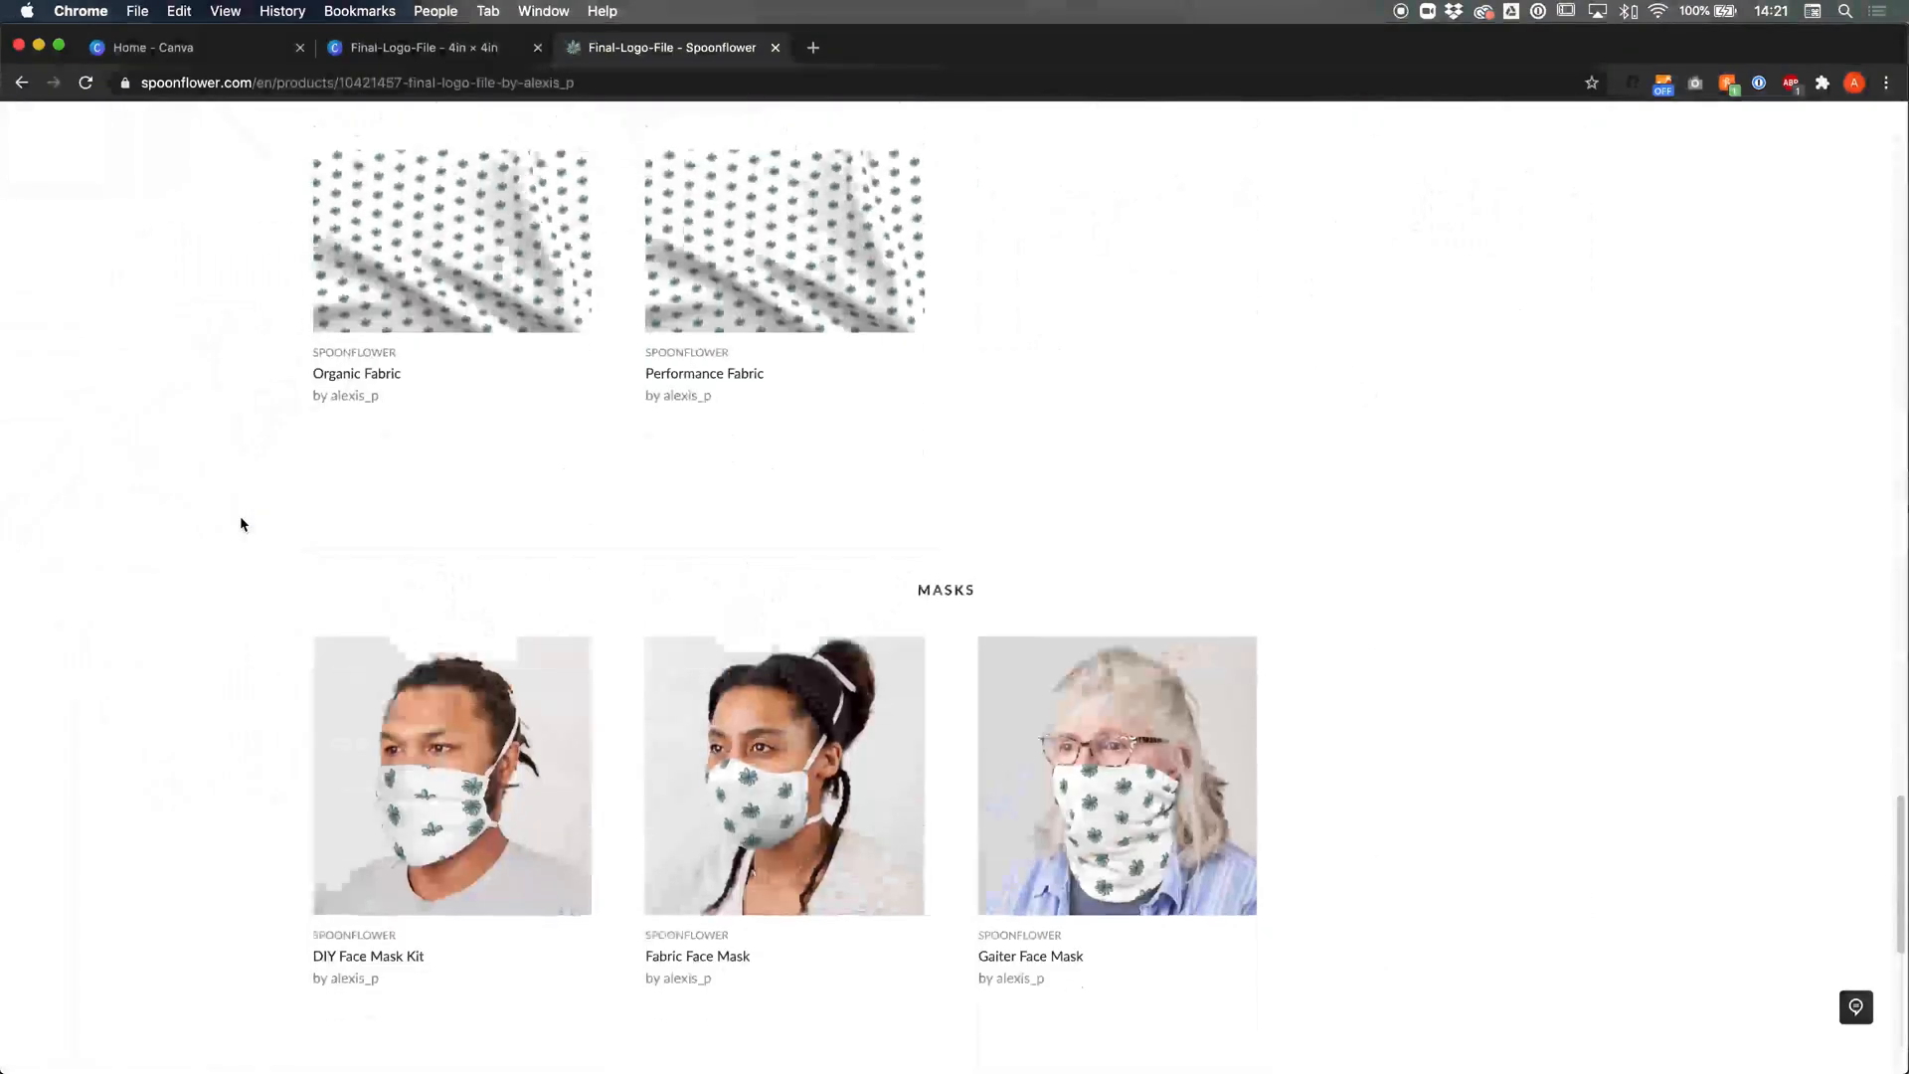
pyautogui.click(839, 652)
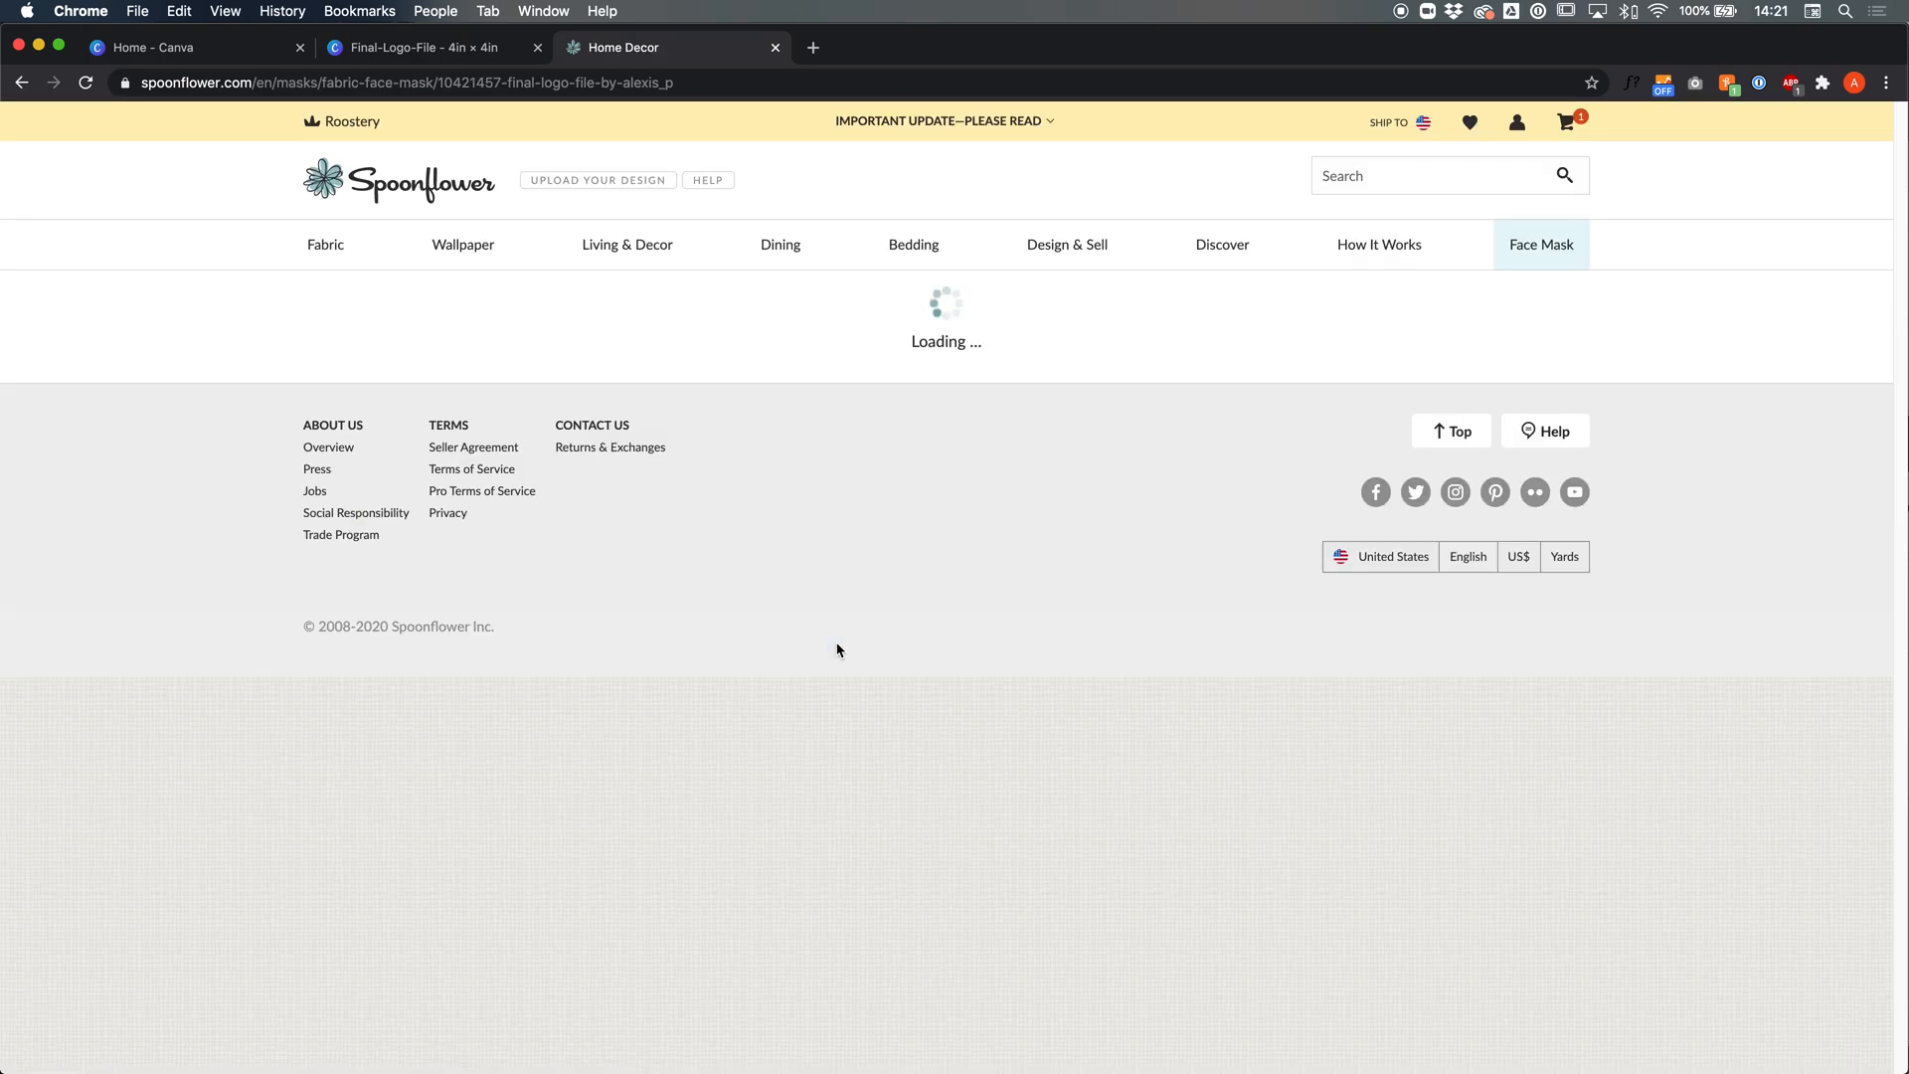